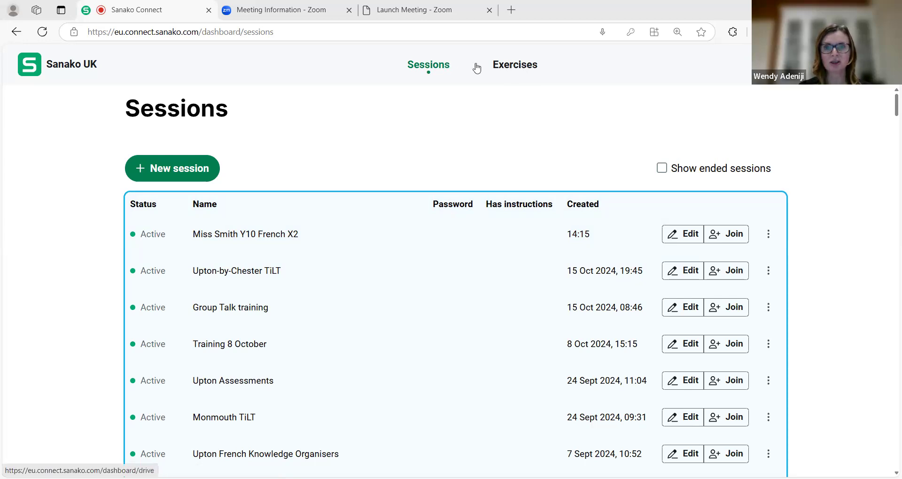
# - Open the French GCSE Foundation photo cards folder in the personal French exercises and look through its exercises
pyautogui.click(519, 67)
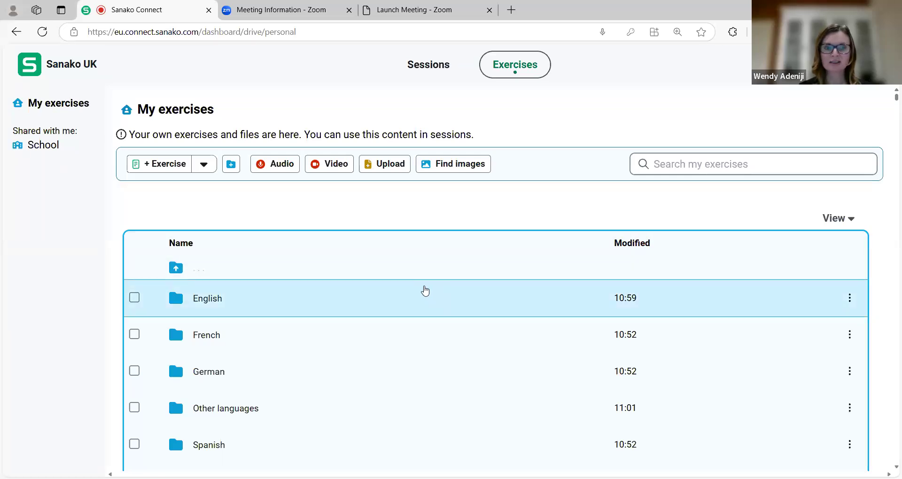
pyautogui.scroll(-1, 427, 291)
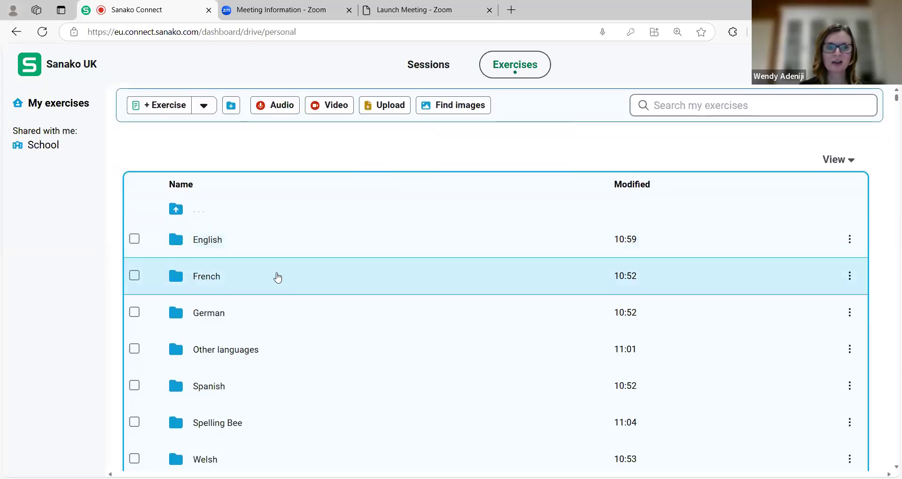
pyautogui.click(218, 280)
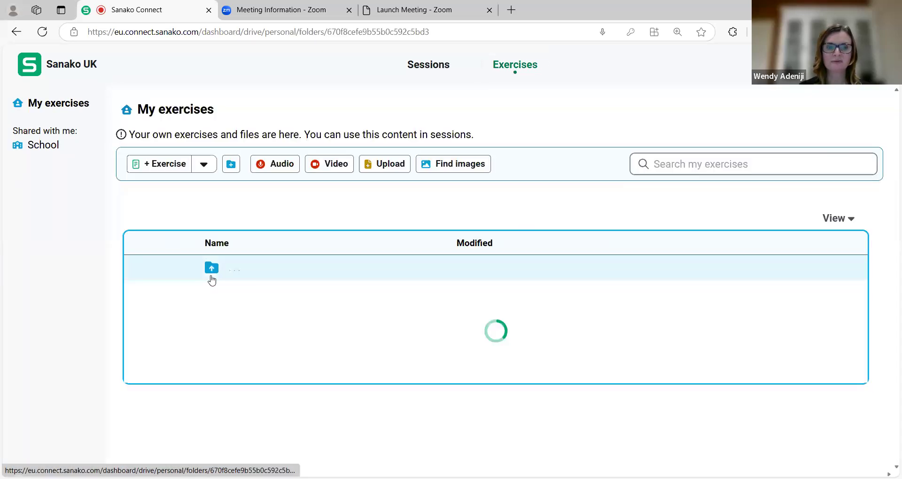
pyautogui.scroll(-1, 318, 295)
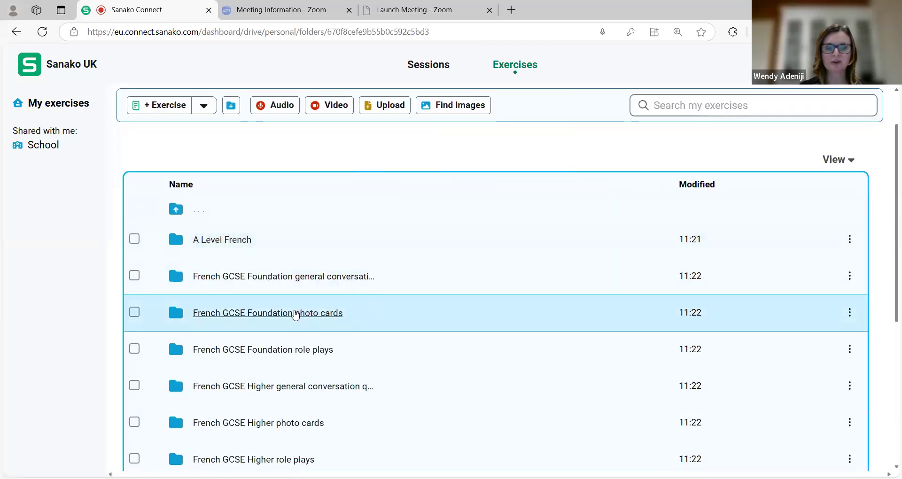
pyautogui.click(266, 314)
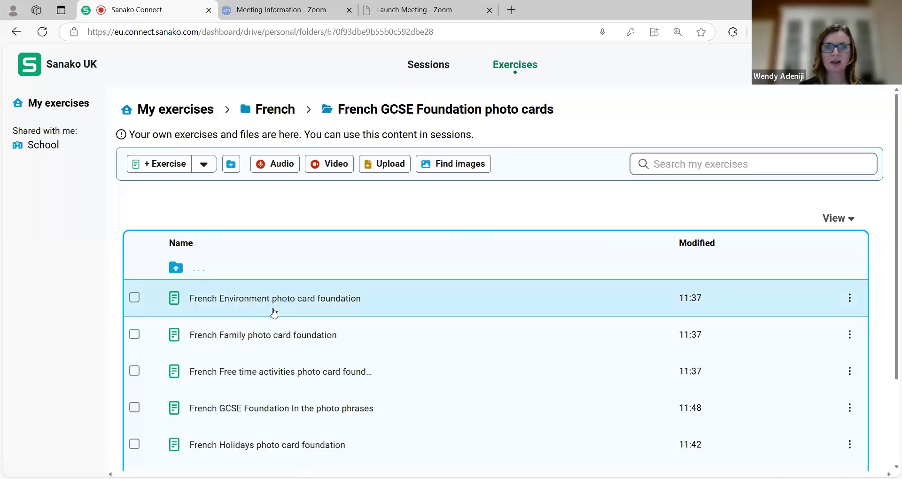
pyautogui.scroll(-2, 317, 306)
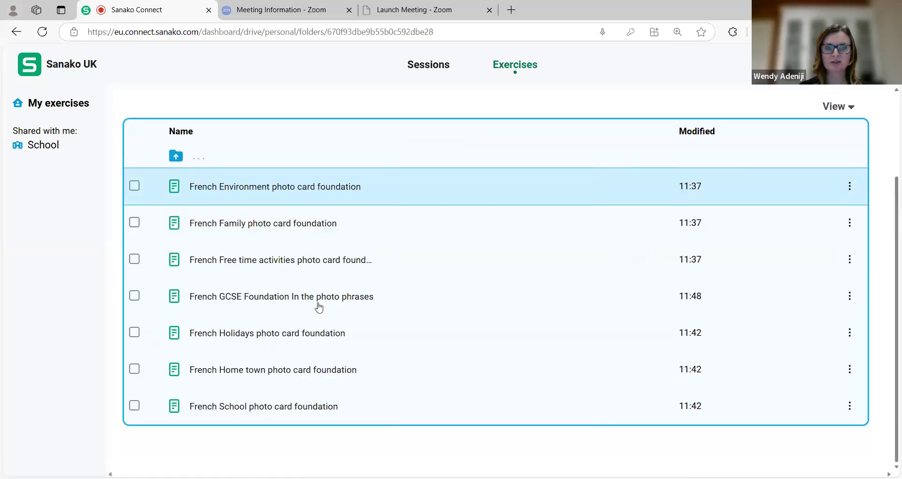
pyautogui.scroll(2, 319, 308)
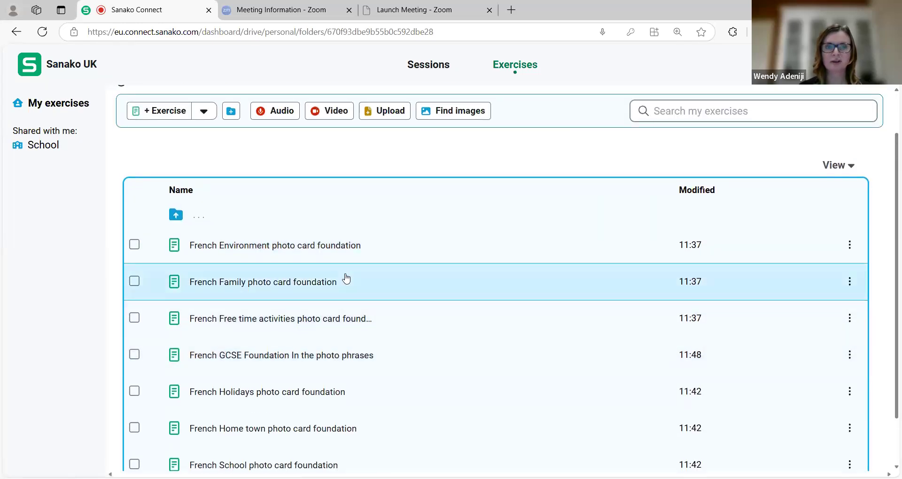
# - Create a folder named French Y7 inside the personal French exercises folder
pyautogui.click(274, 109)
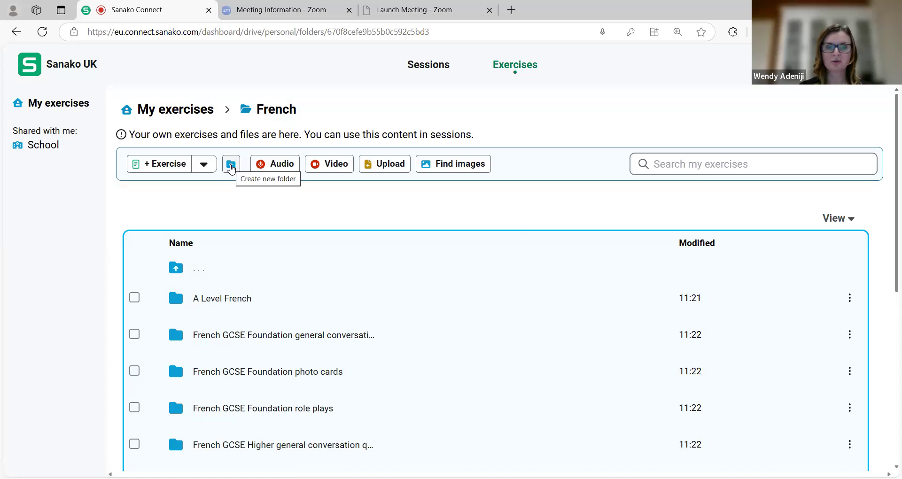
pyautogui.click(231, 166)
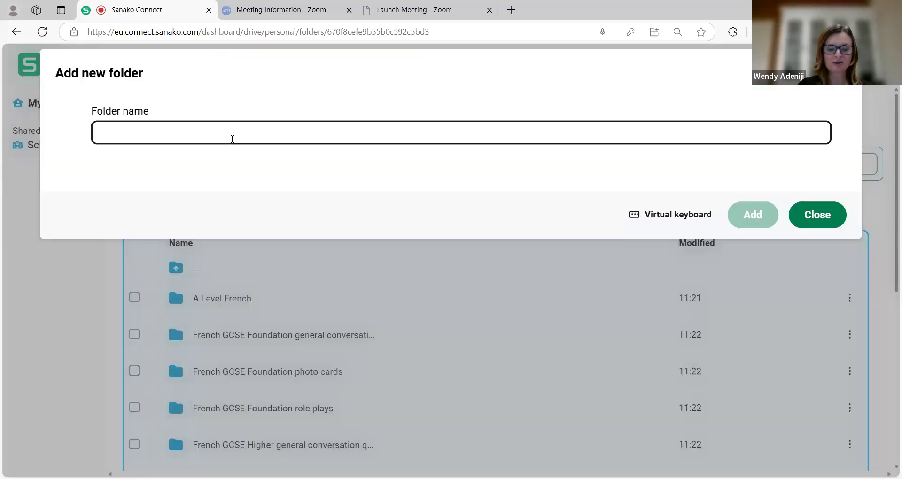
pyautogui.write('French Y7')
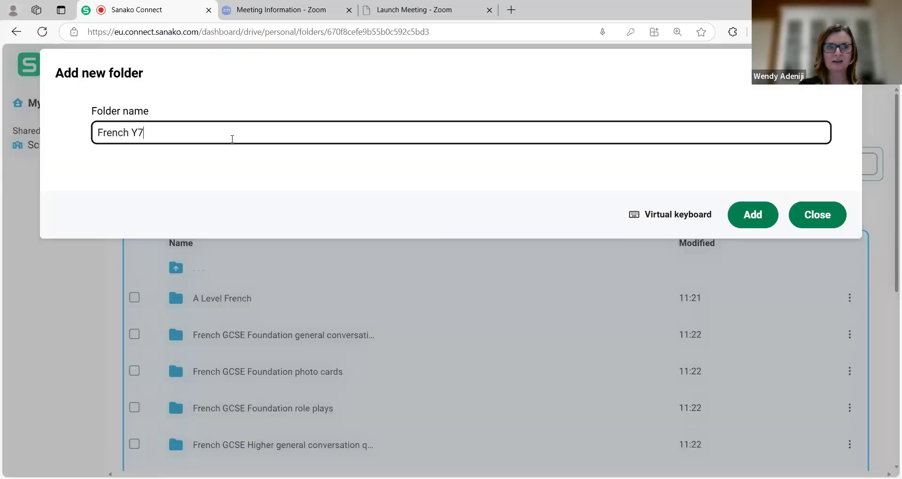
pyautogui.click(759, 217)
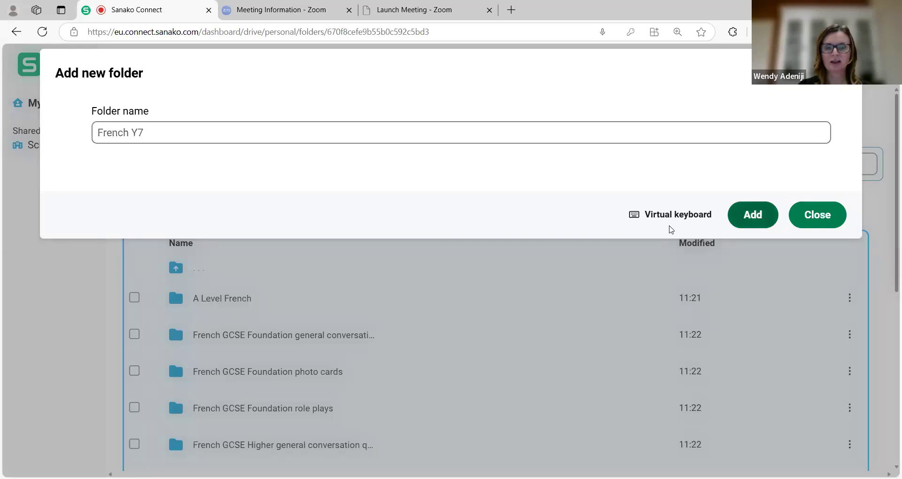
# - Open the French Y7 folder and add a subfolder named Y7 Personal descriptions
pyautogui.scroll(-5, 283, 333)
pyautogui.scroll(-2, 285, 332)
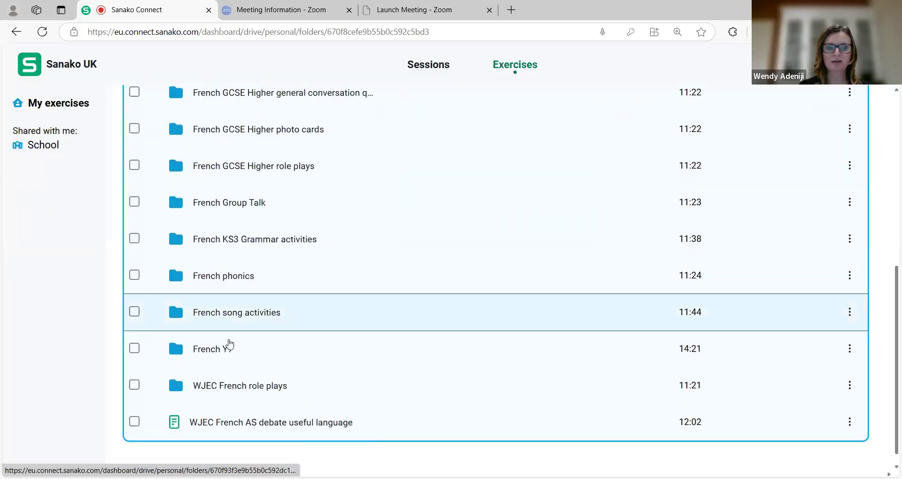
pyautogui.click(227, 346)
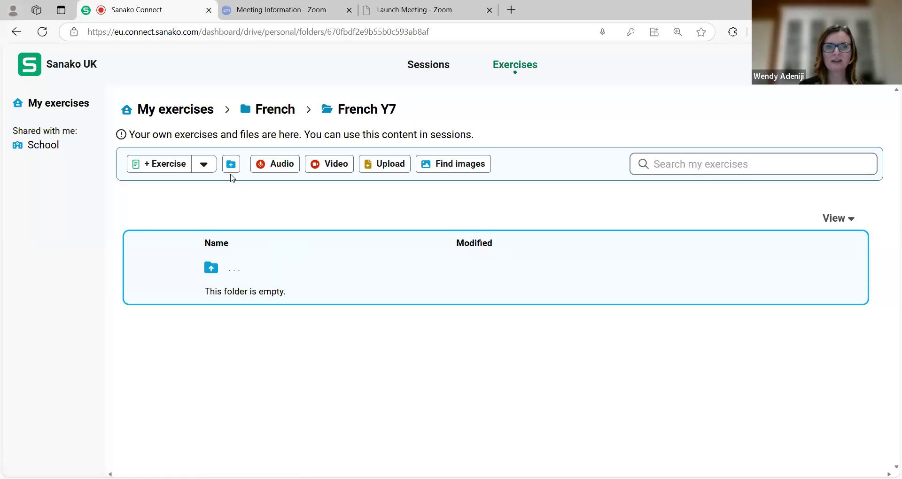
pyautogui.click(231, 165)
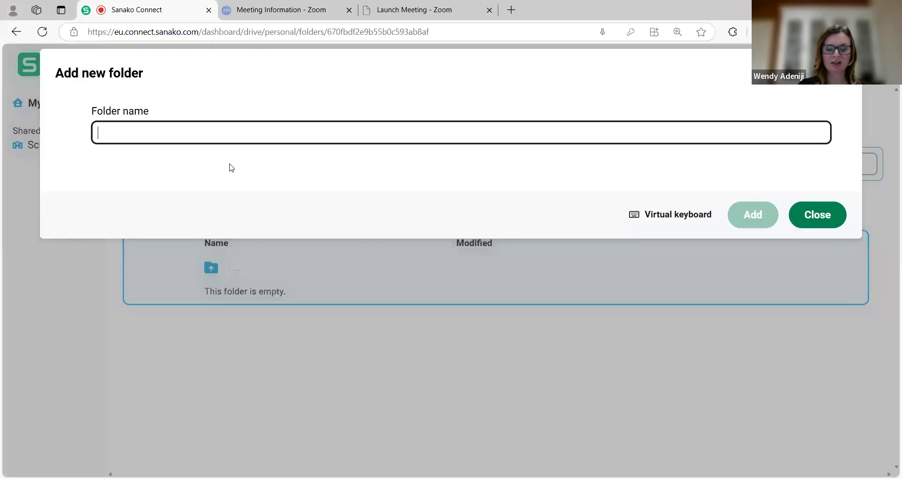
pyautogui.write('Y7 Personal')
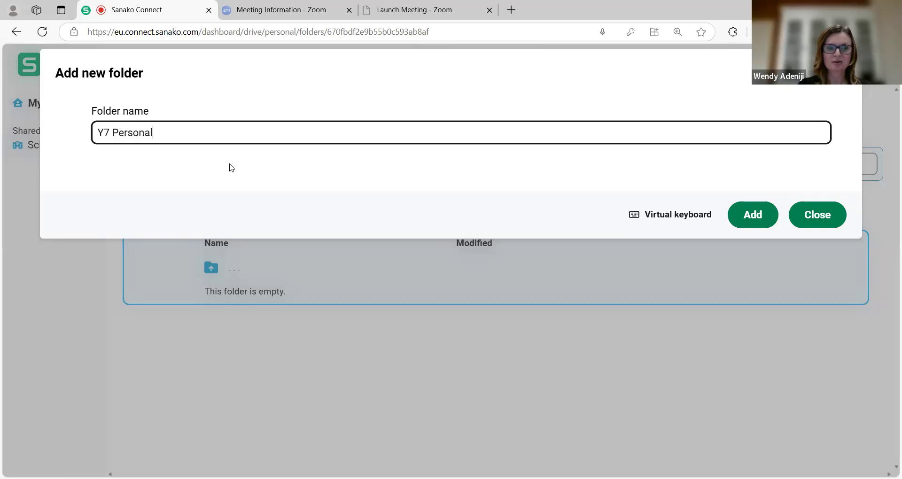
pyautogui.write(' descriptions')
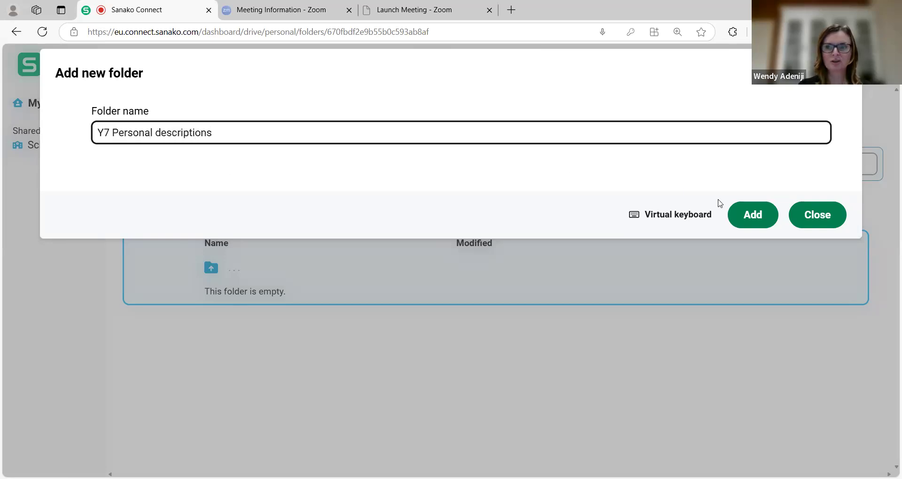
pyautogui.click(748, 217)
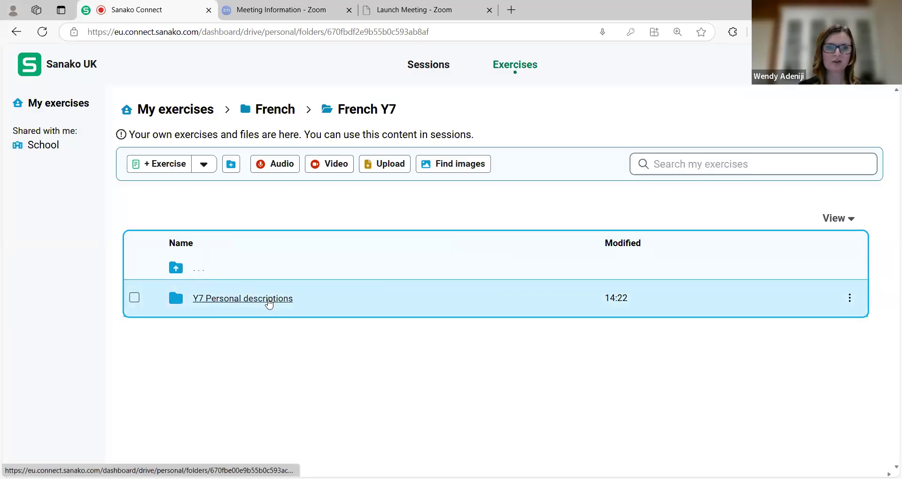
# - Copy the Foundation GCSE French activities with friends exercise from the Foundation general conversation folder to the Y10 French X2 session
pyautogui.click(275, 109)
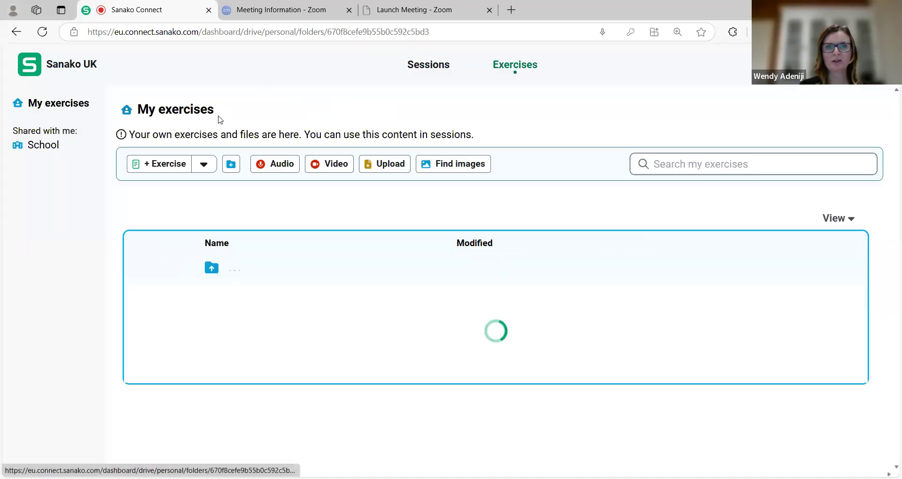
pyautogui.click(193, 117)
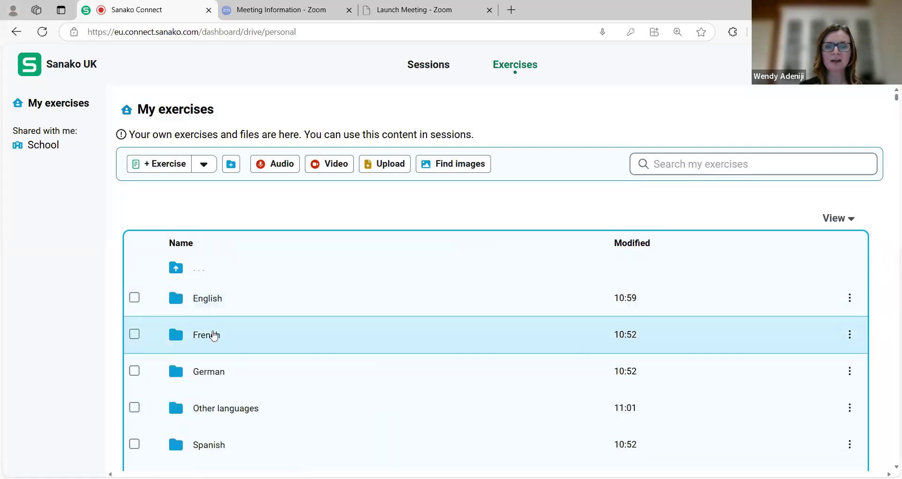
pyautogui.click(211, 335)
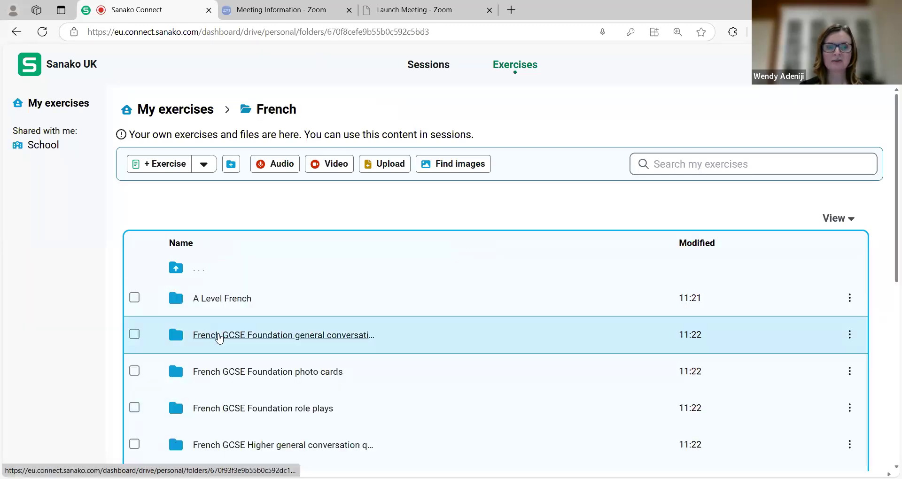
pyautogui.click(211, 335)
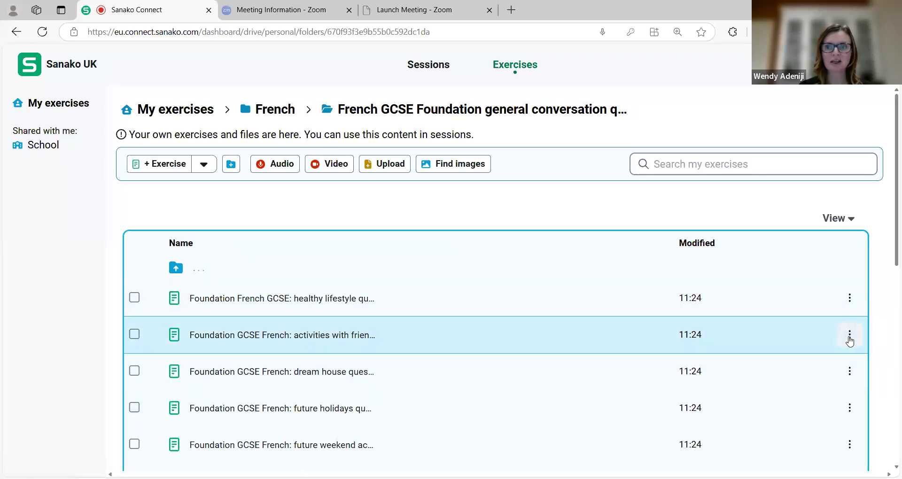
pyautogui.click(850, 336)
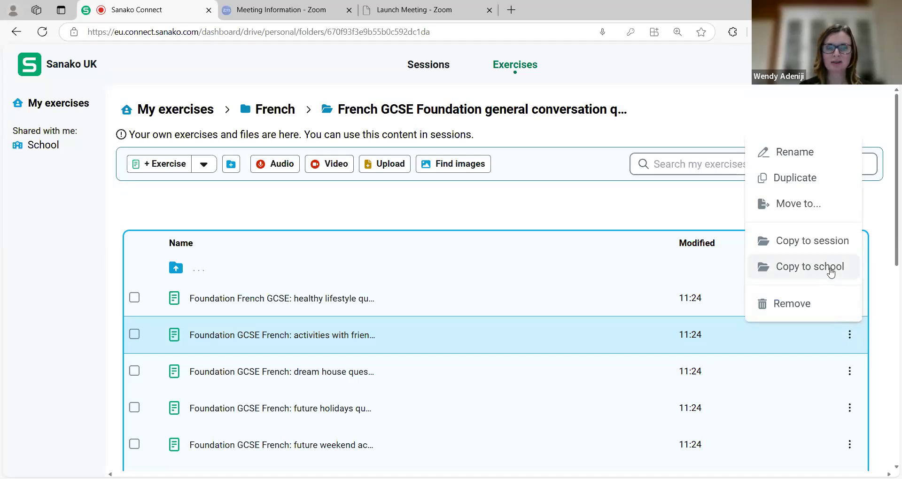
pyautogui.click(826, 245)
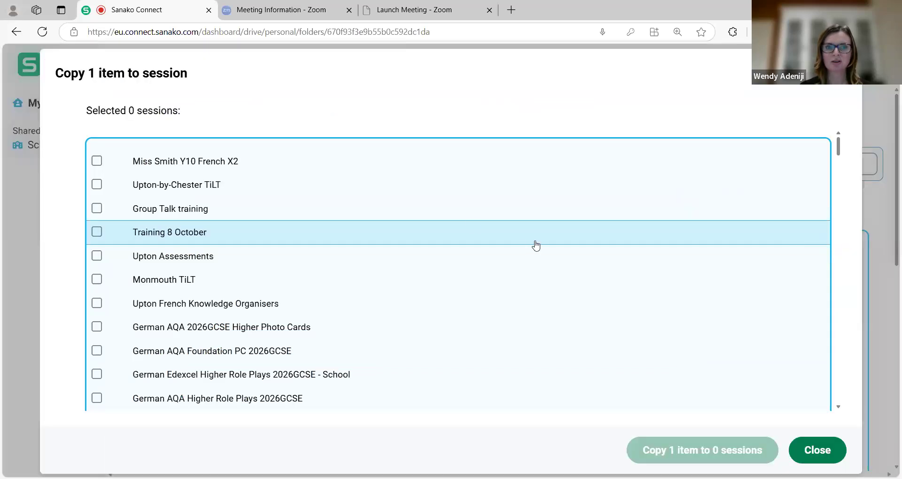
pyautogui.click(96, 161)
pyautogui.click(675, 451)
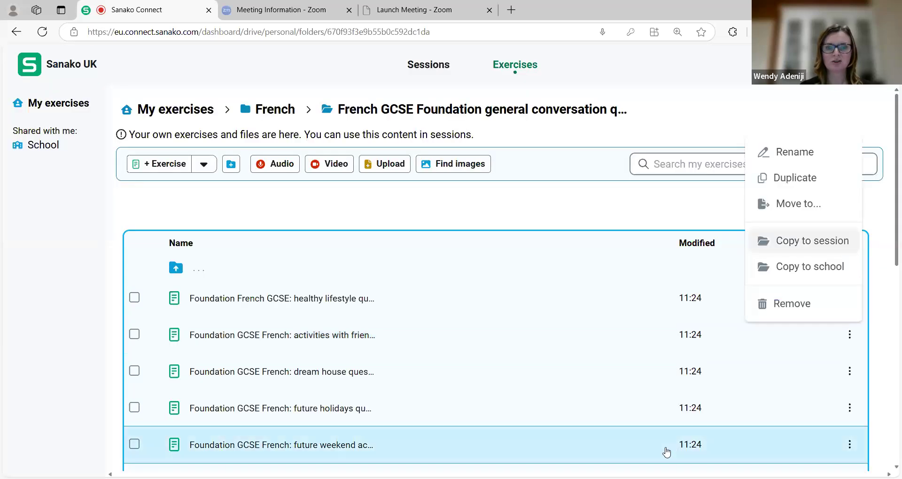
pyautogui.click(876, 317)
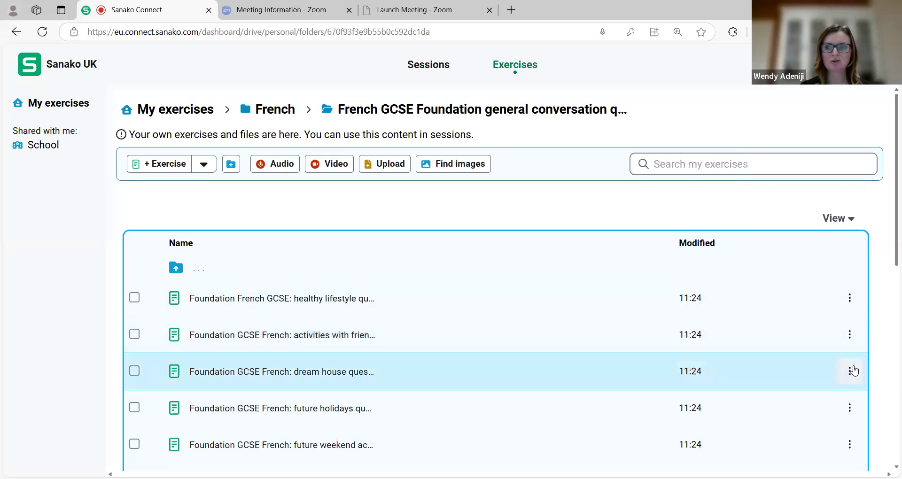
pyautogui.click(849, 371)
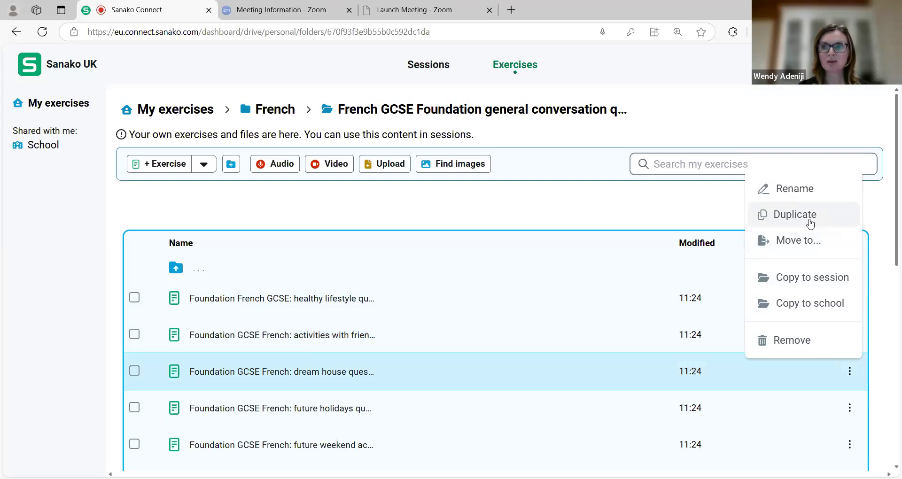
pyautogui.click(881, 265)
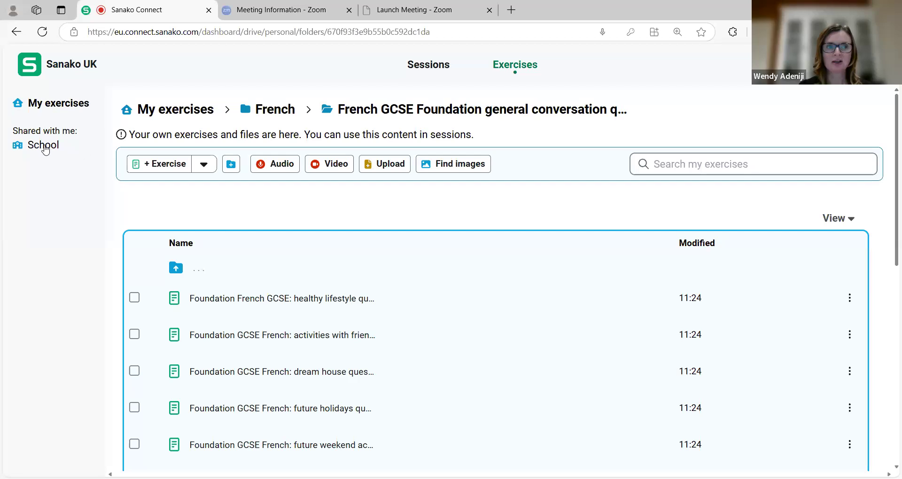
# - Create a folder named GCSE French inside the shared School area's French folder
pyautogui.click(45, 147)
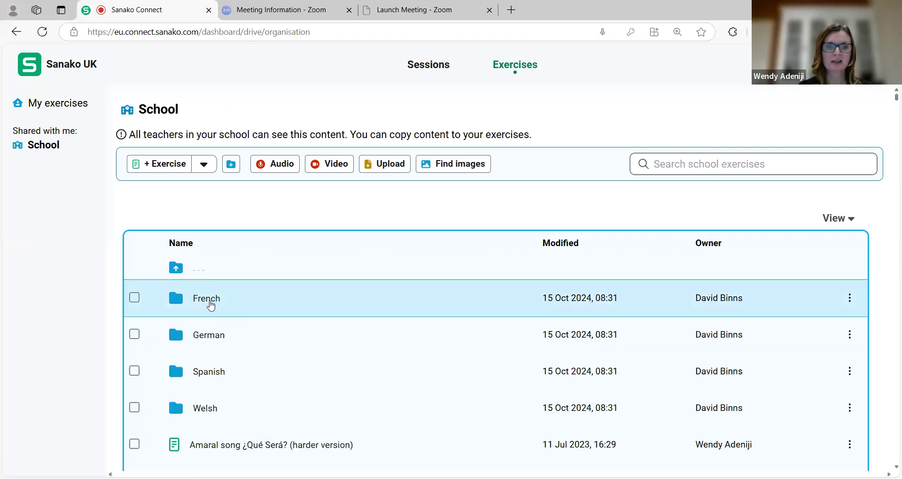
pyautogui.click(208, 303)
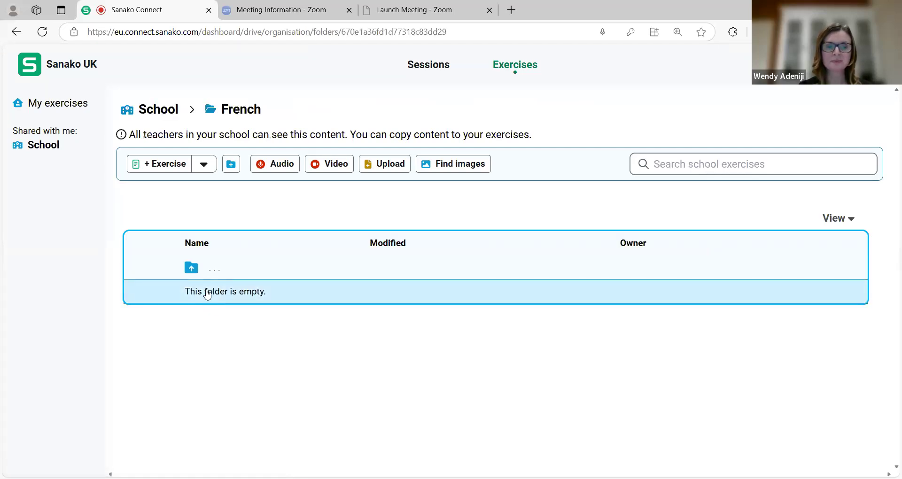
pyautogui.click(231, 165)
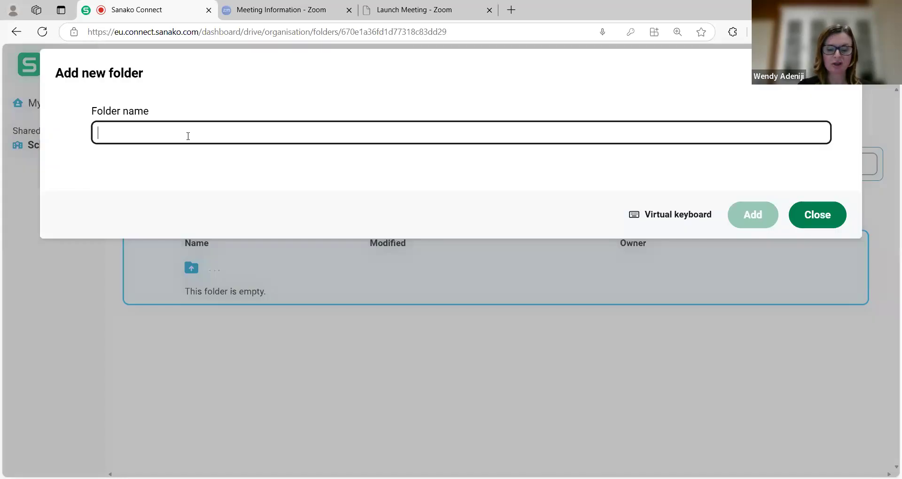
pyautogui.write('GCSE')
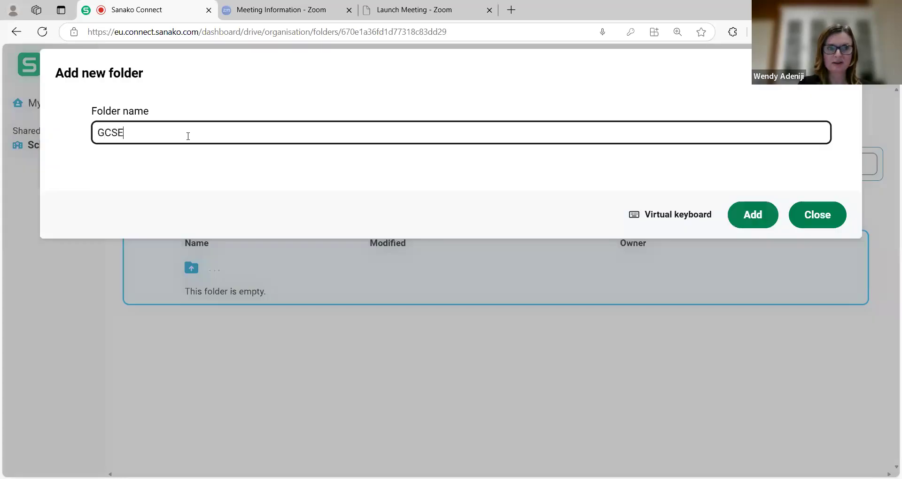
pyautogui.write(' French')
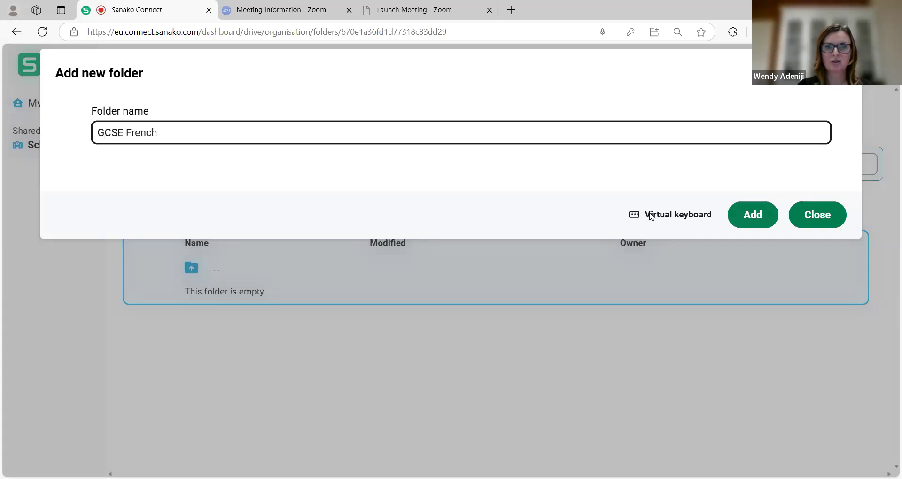
pyautogui.click(752, 215)
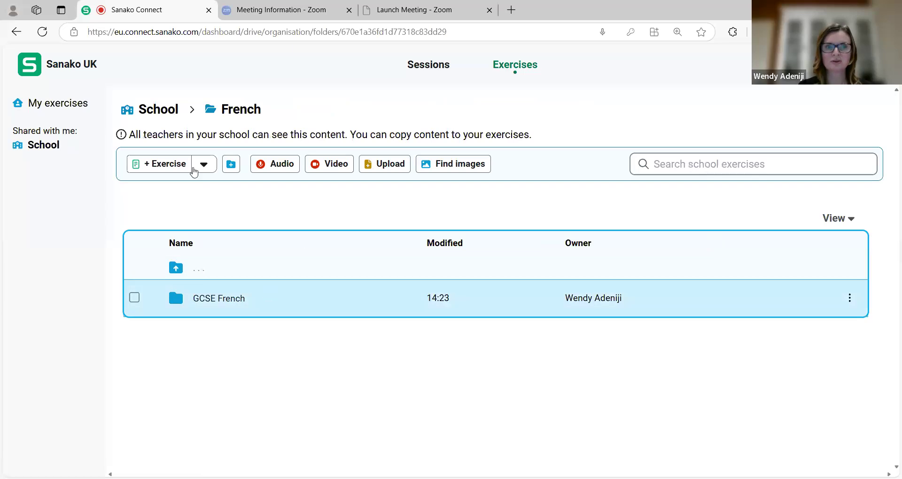
# - In the personal French GCSE Foundation general conversation folder, preview moving the activities with friends and dream house exercises to German, and cancel the move
pyautogui.click(73, 104)
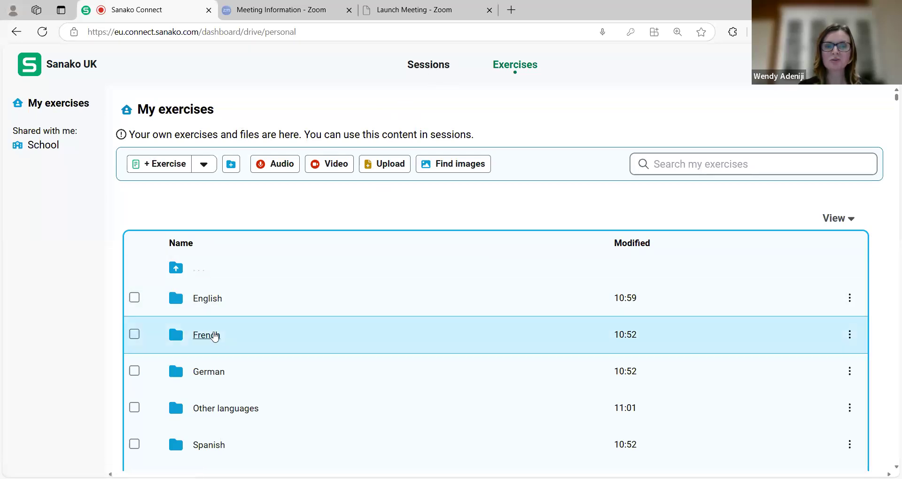
pyautogui.click(216, 336)
pyautogui.click(223, 336)
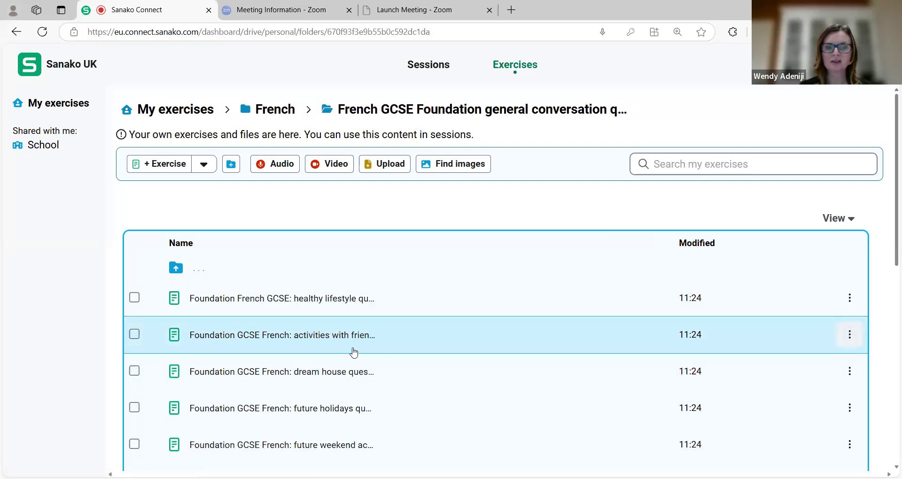
pyautogui.click(135, 334)
pyautogui.click(135, 372)
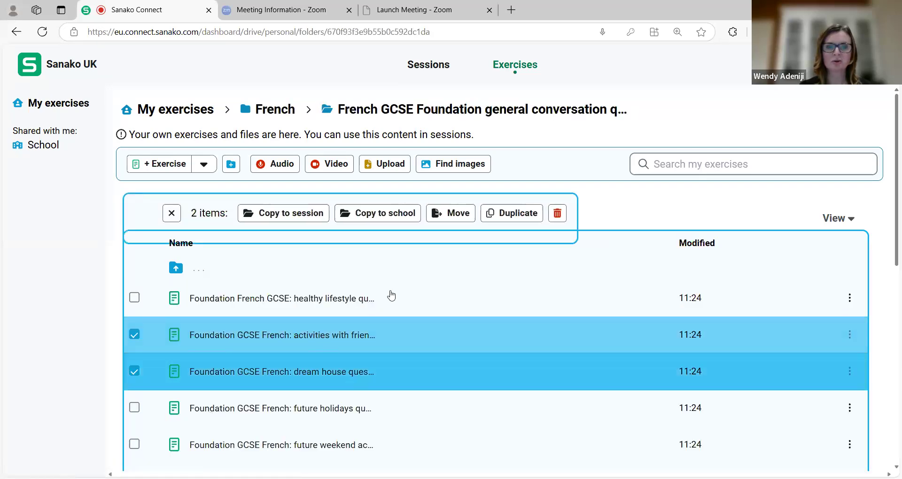
pyautogui.click(454, 214)
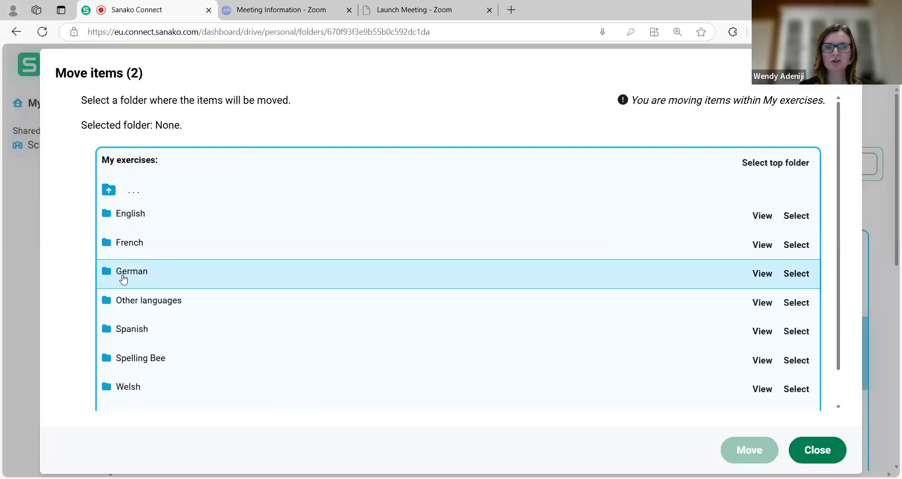
pyautogui.click(122, 277)
pyautogui.click(761, 304)
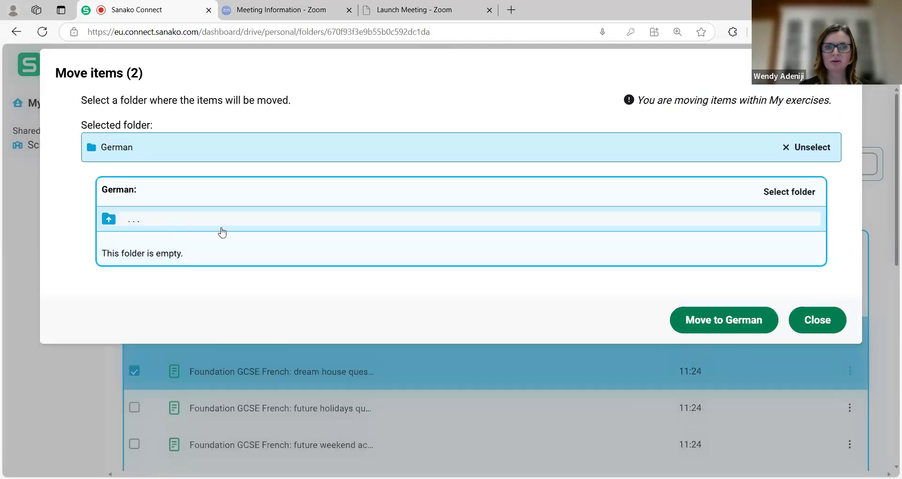
pyautogui.click(841, 318)
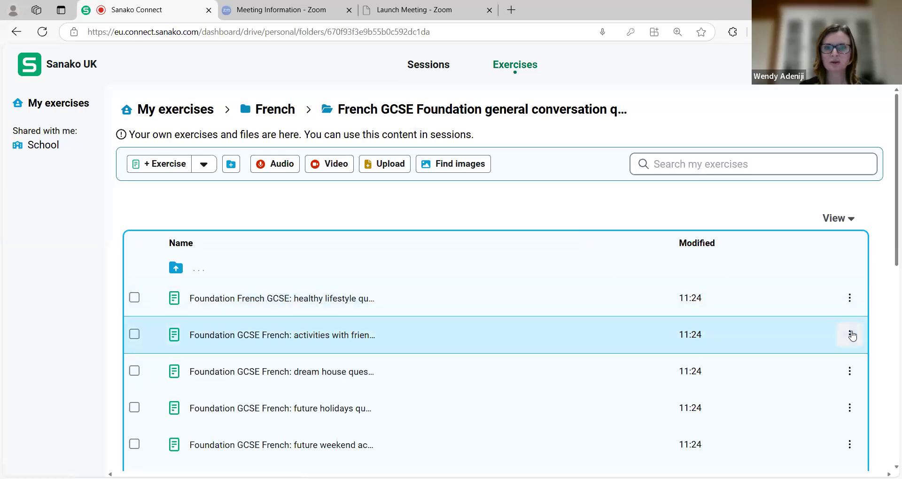
# - Select the healthy lifestyle and activities with friends exercises, choose French GCSE Higher role plays as the move destination, and cancel the move
pyautogui.click(135, 297)
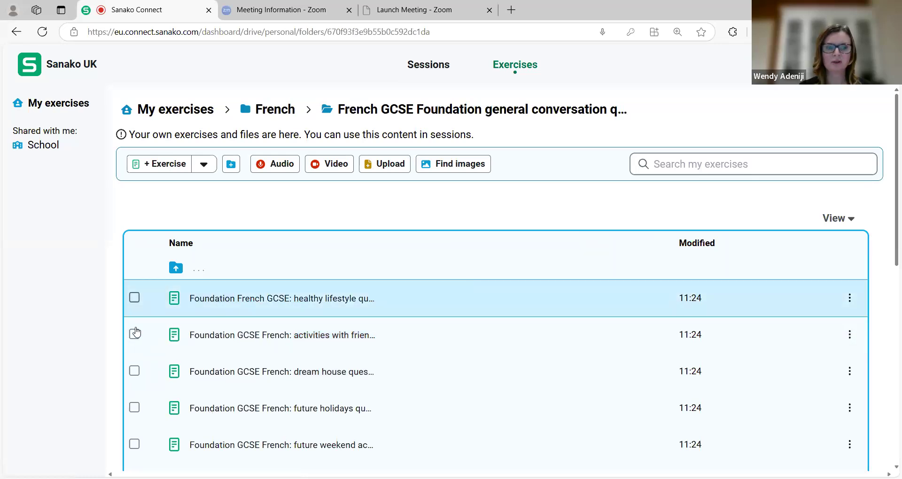
pyautogui.click(675, 324)
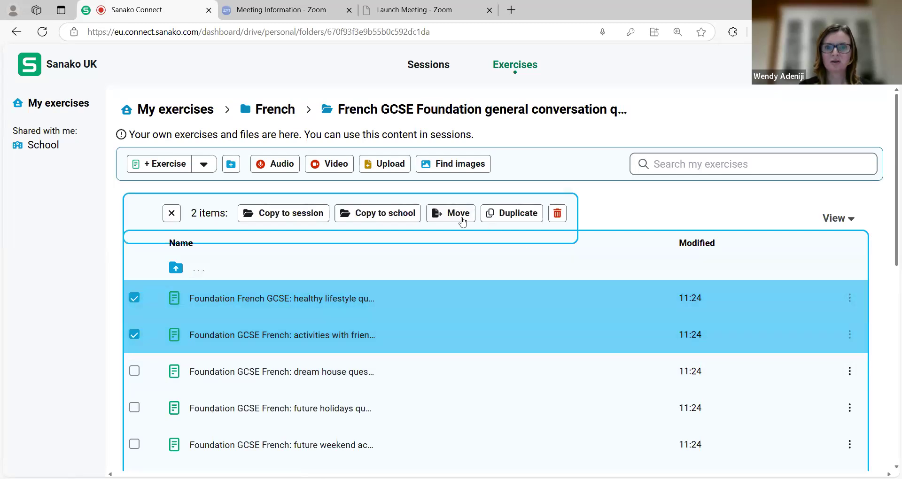
pyautogui.click(455, 218)
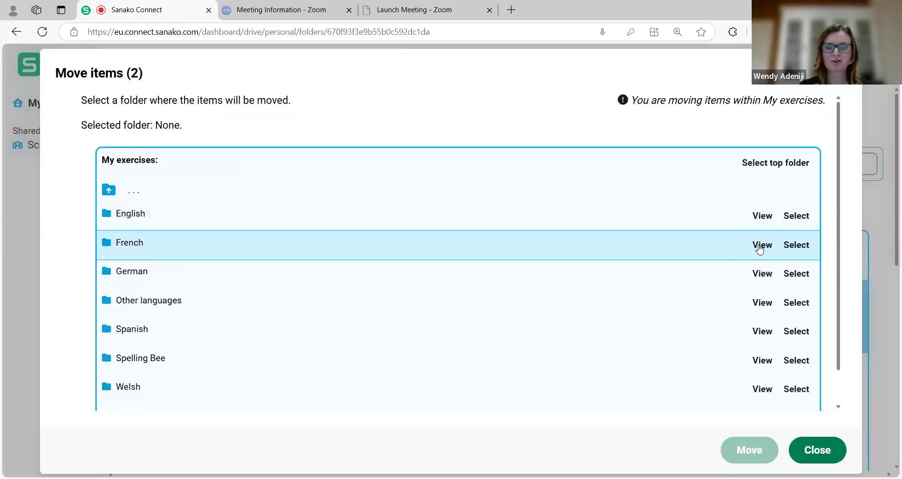
pyautogui.click(761, 246)
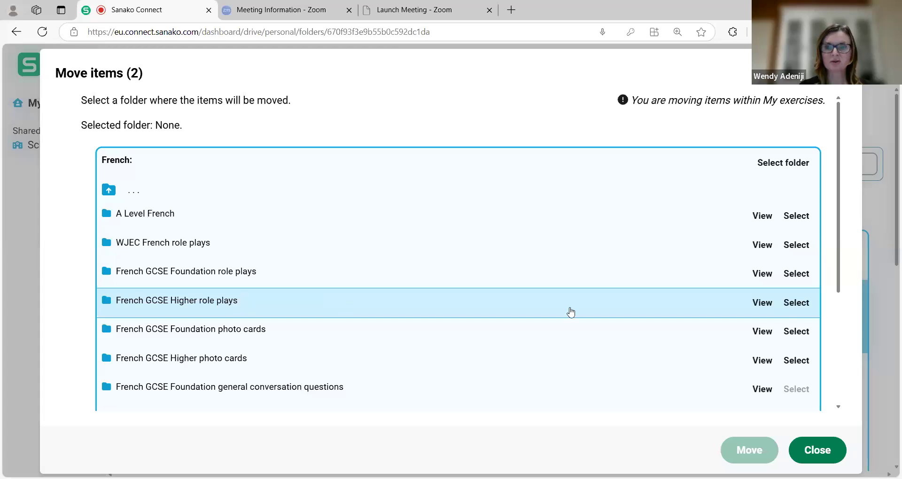
pyautogui.click(806, 304)
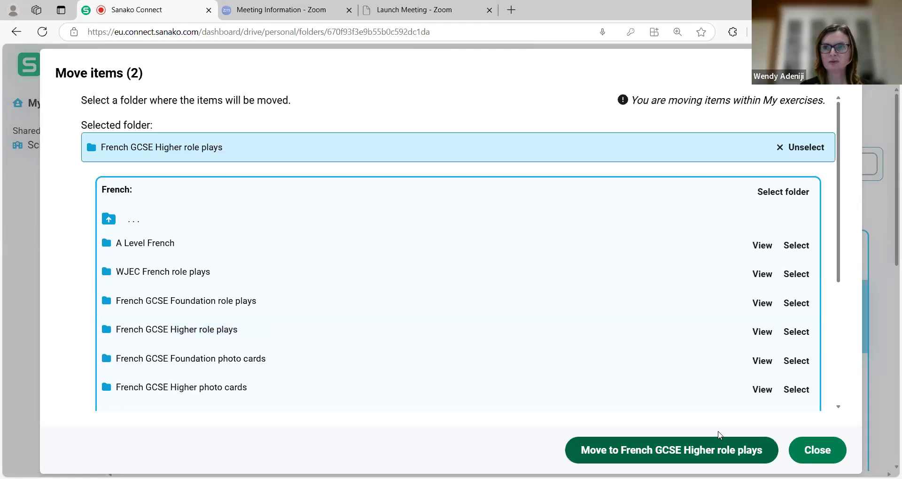
pyautogui.click(826, 449)
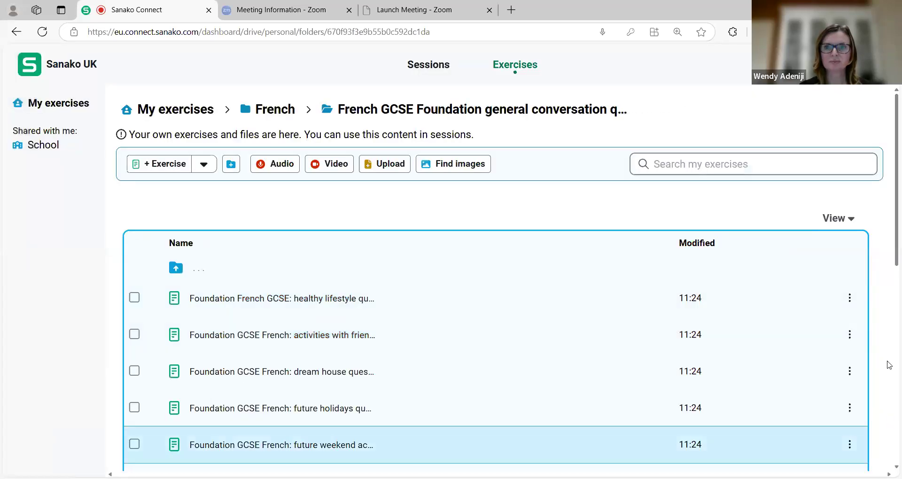
# - Copy the student invitation URL of the Y10 French X2 session
pyautogui.click(443, 73)
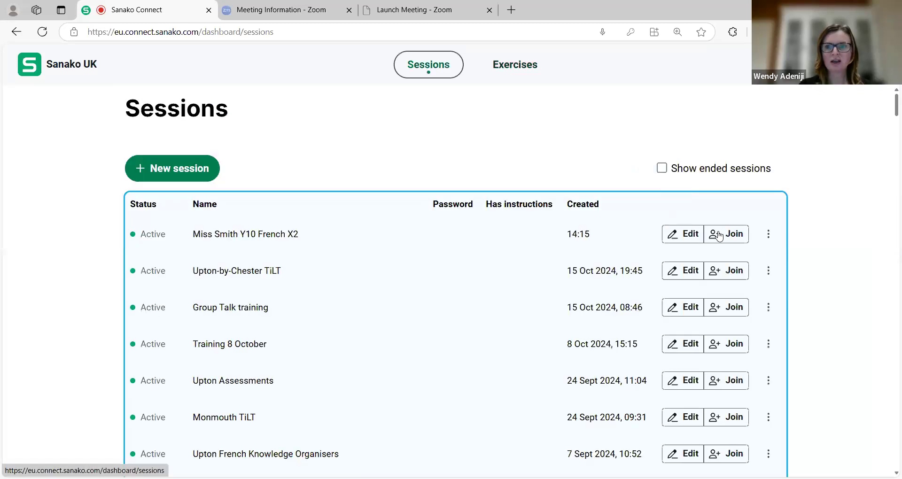
pyautogui.click(769, 234)
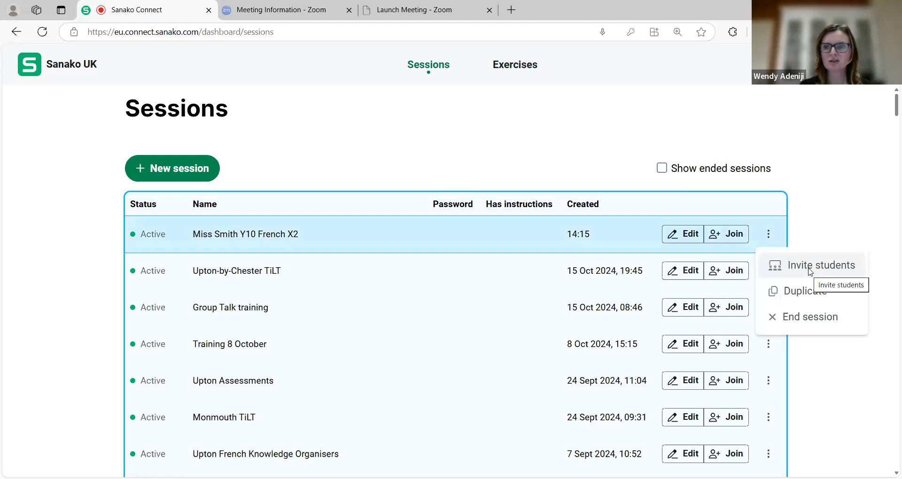
pyautogui.click(806, 272)
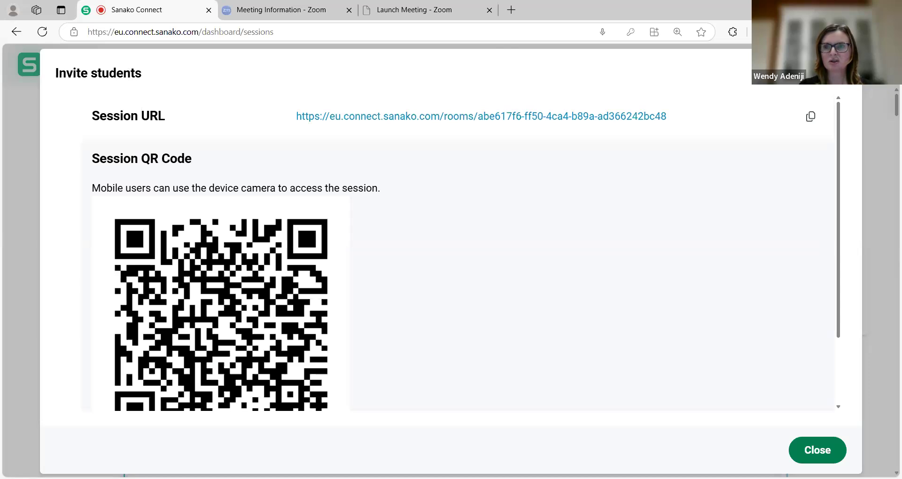
pyautogui.click(818, 122)
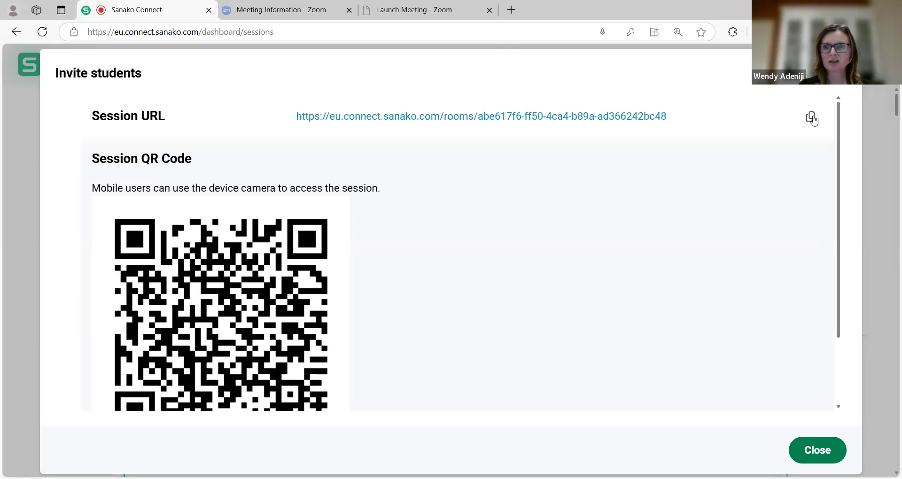
pyautogui.click(817, 451)
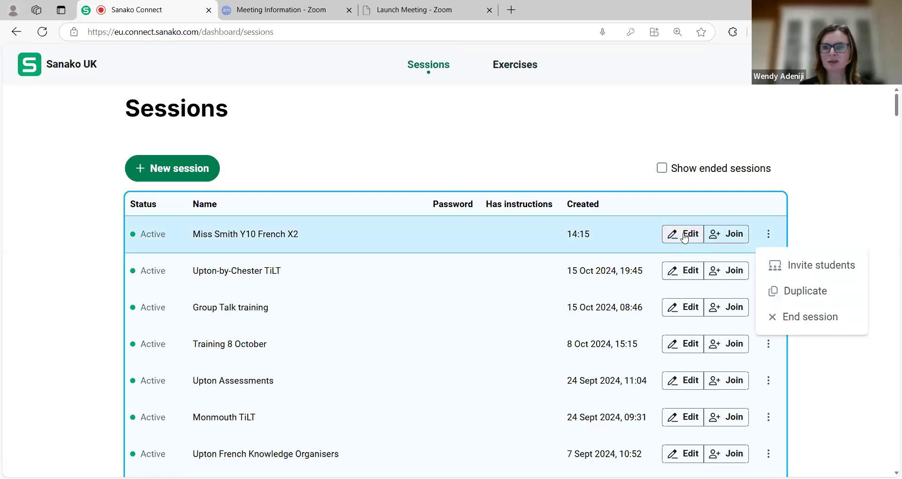
# - Join the Y10 French X2 session as a teacher and accept the current microphone and webcam setup
pyautogui.click(735, 235)
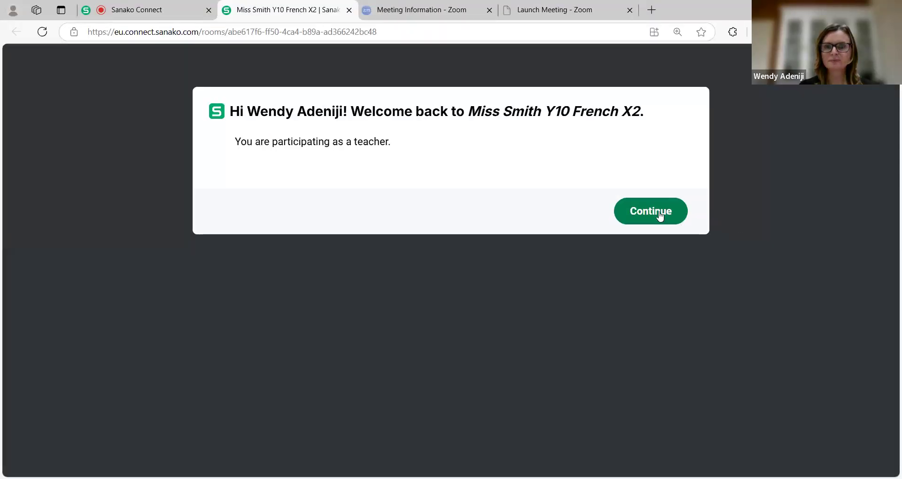
pyautogui.click(660, 215)
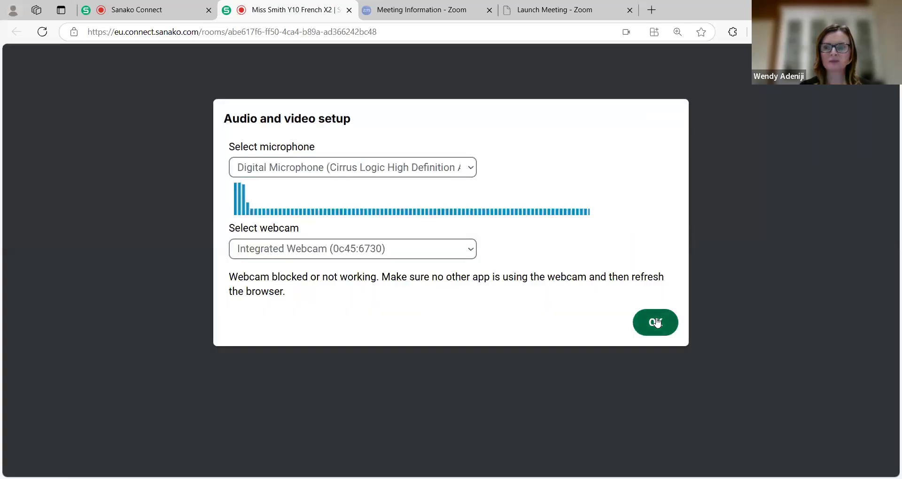
pyautogui.click(656, 322)
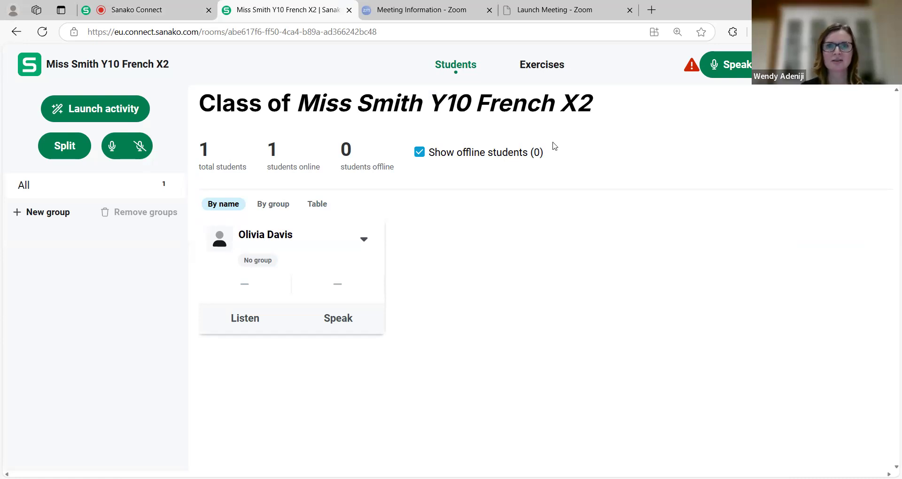
# - Launch a Pair/Group discussion activity with a group size of 2 for online students only
pyautogui.click(109, 104)
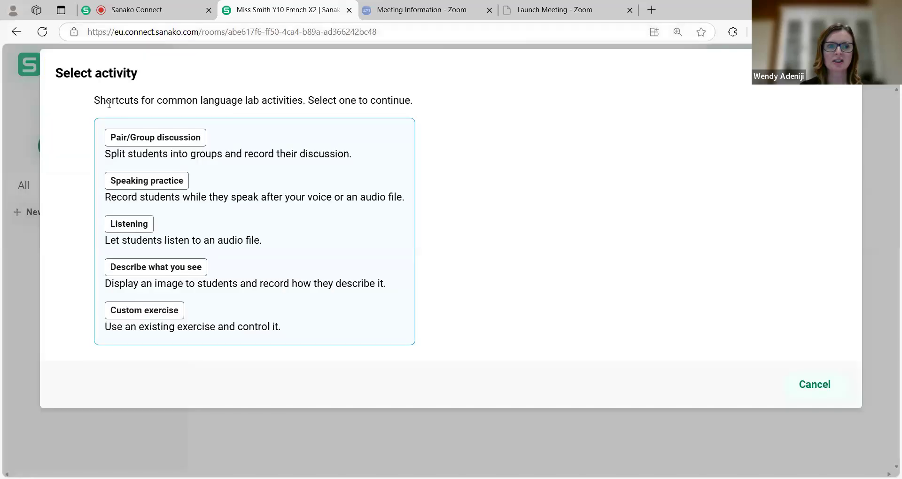
pyautogui.click(154, 138)
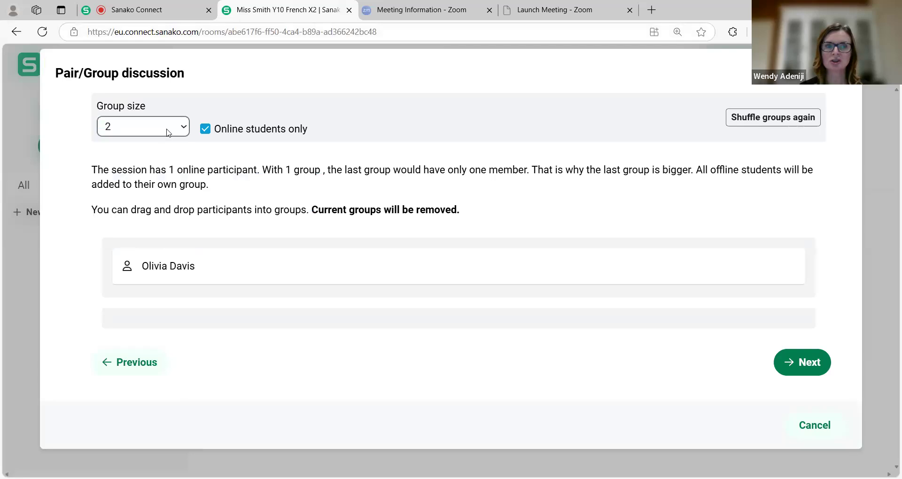
pyautogui.click(167, 130)
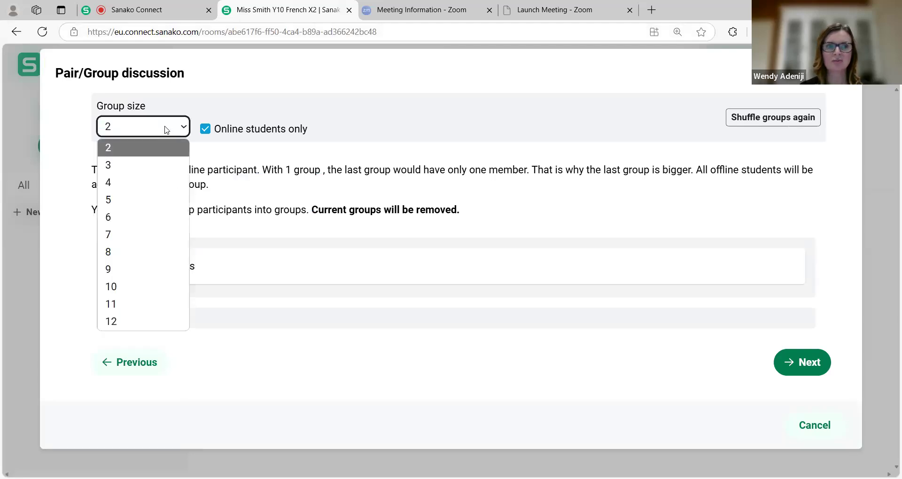
pyautogui.click(525, 210)
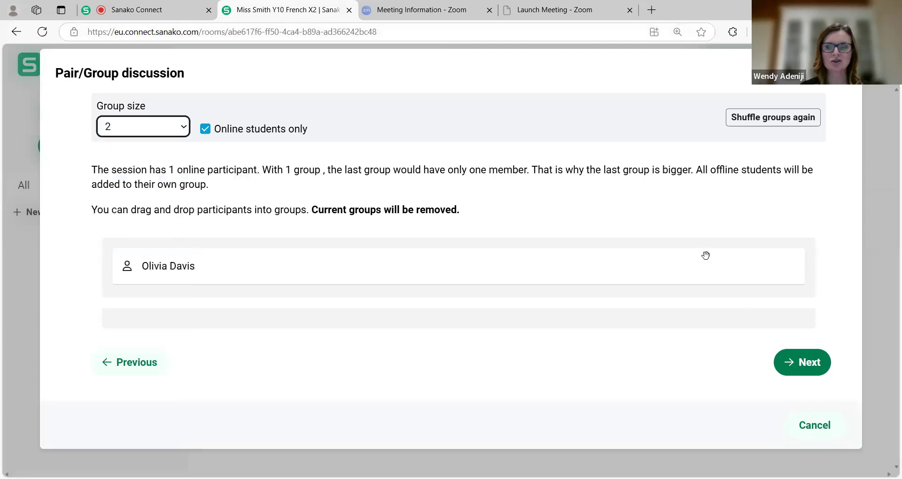
pyautogui.click(794, 363)
pyautogui.click(794, 366)
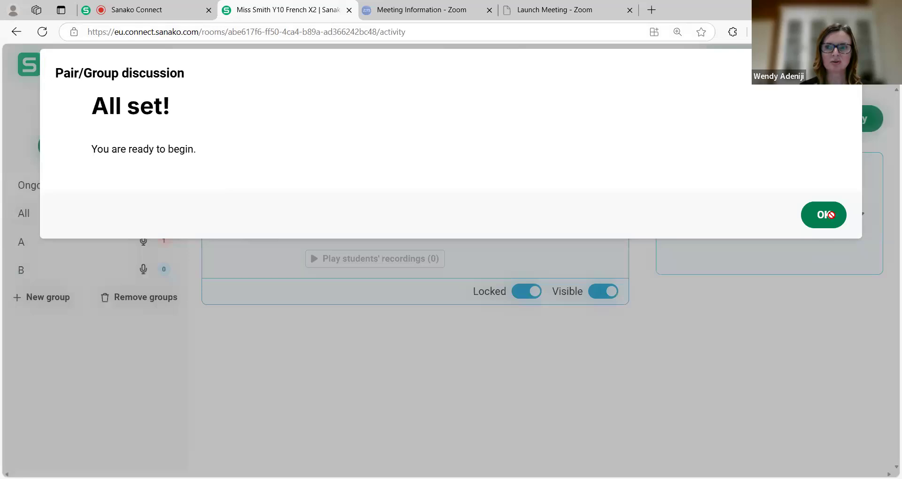
pyautogui.click(829, 215)
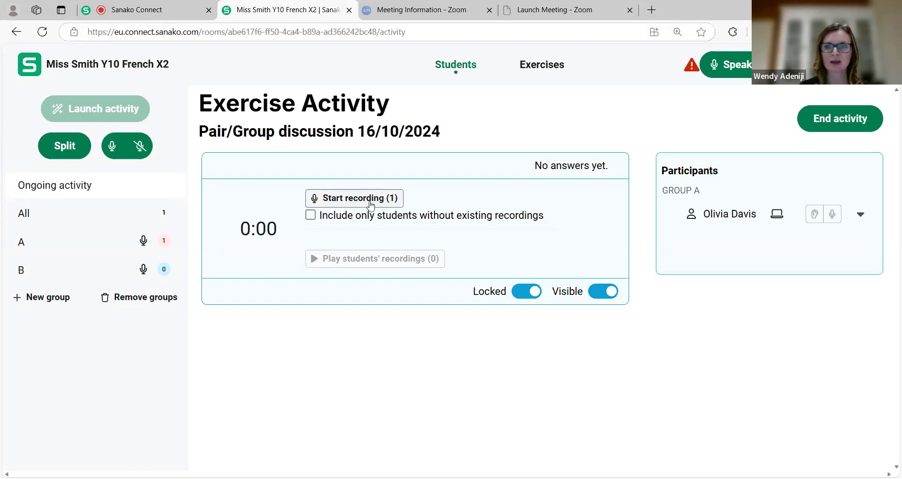
# - End the Pair/Group discussion activity without collecting student submissions, keeping the exercise shared or removing the groups
pyautogui.click(140, 247)
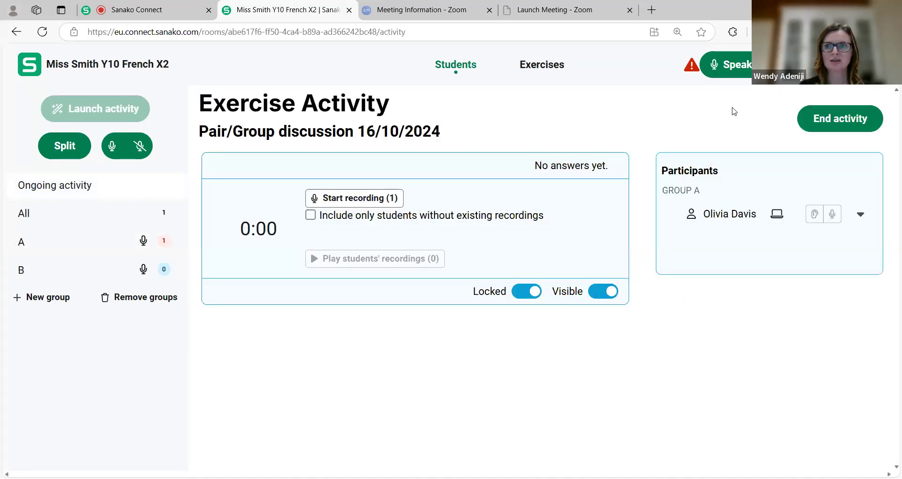
pyautogui.click(840, 118)
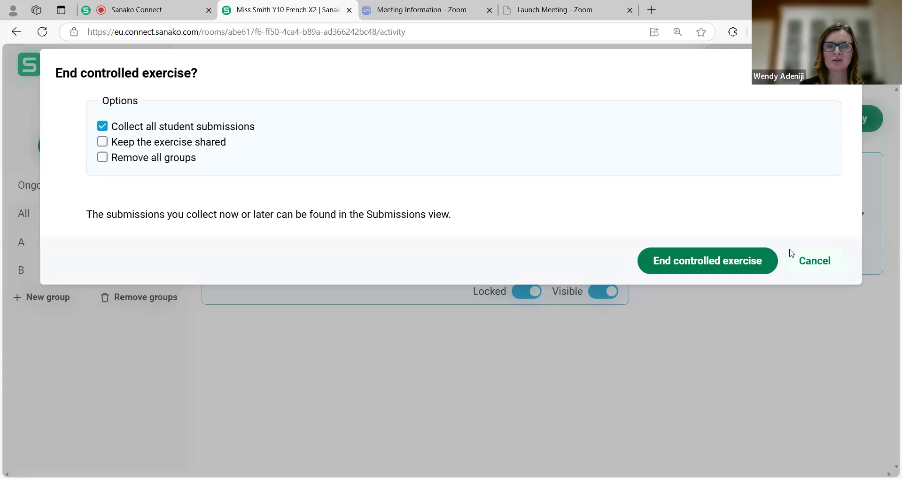
pyautogui.click(102, 126)
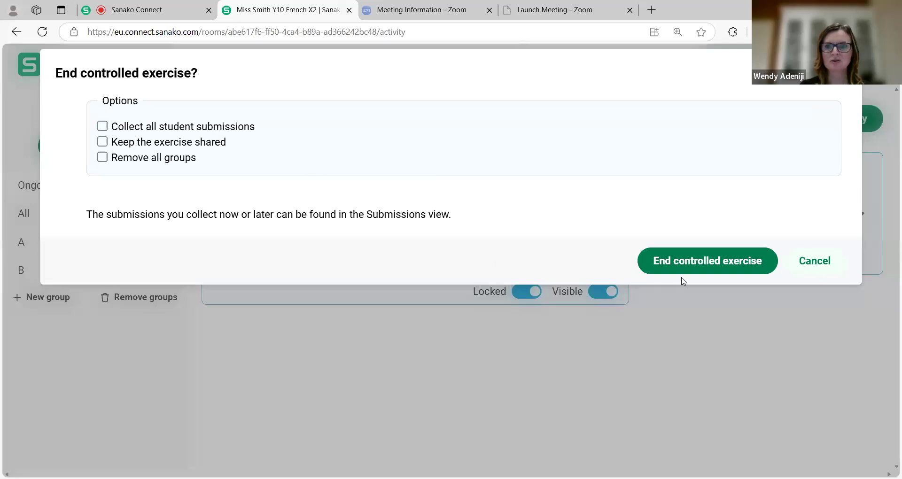
pyautogui.click(687, 267)
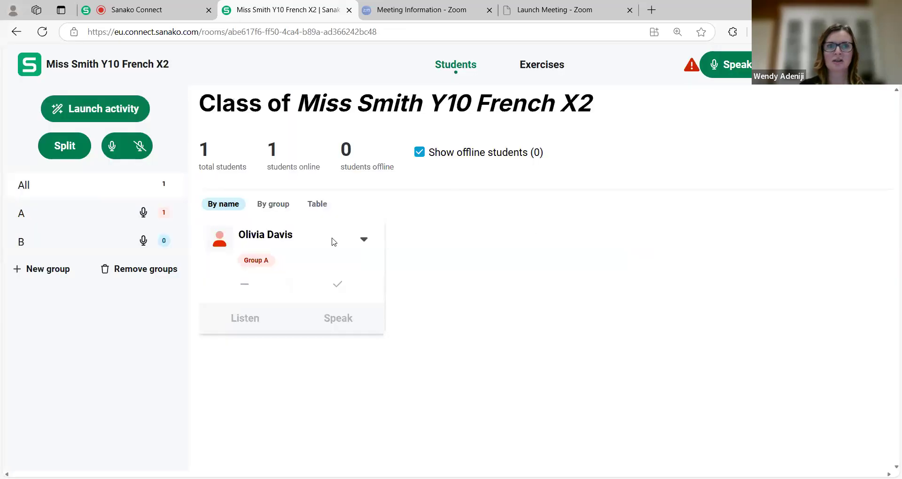
# - Share the Foundation GCSE French activities with friends, French Environment photo card foundation and Pair/Group discussion 16/10/2024 exercises with the session's students
pyautogui.click(544, 68)
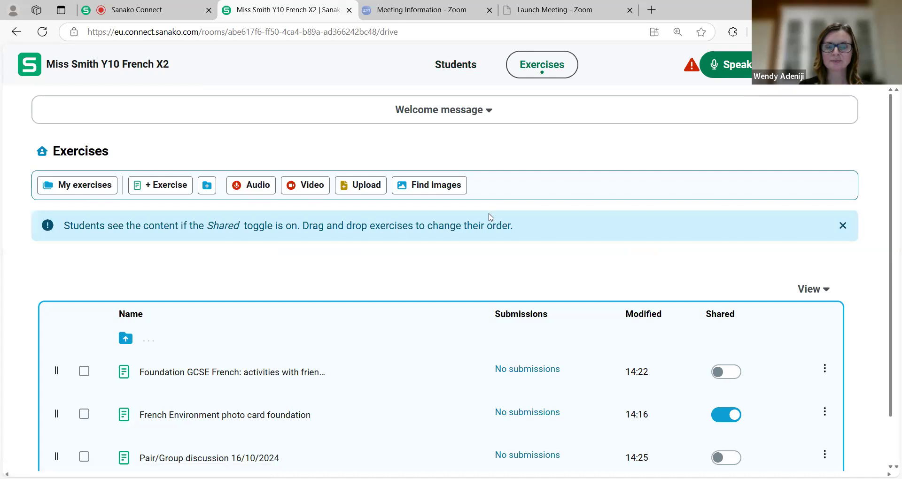
pyautogui.scroll(-2, 491, 217)
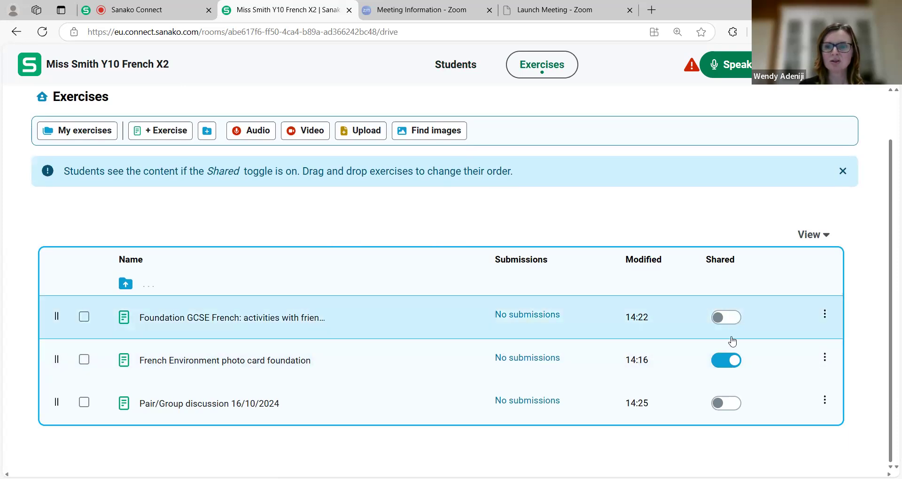
pyautogui.click(724, 363)
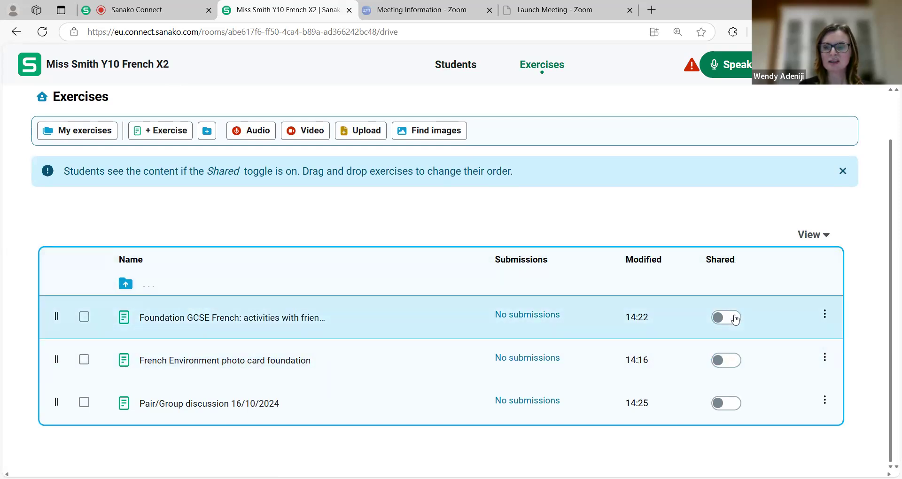
pyautogui.click(735, 319)
pyautogui.click(732, 361)
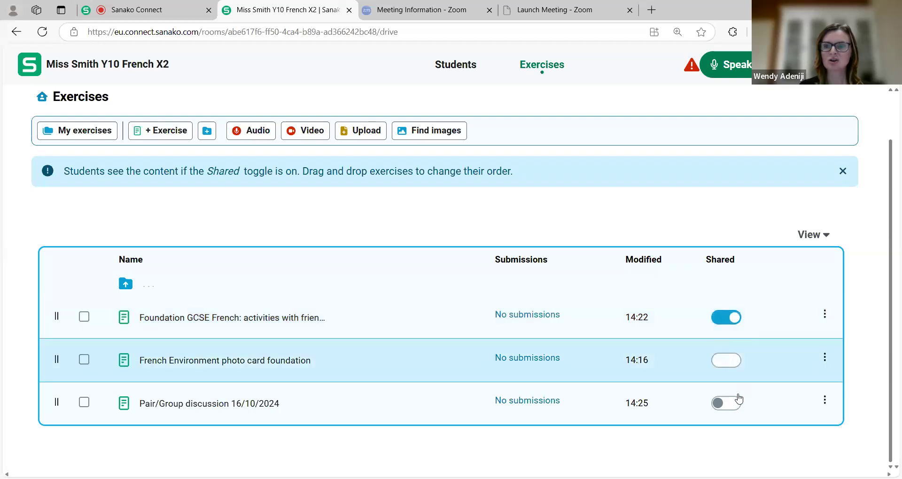
pyautogui.click(735, 403)
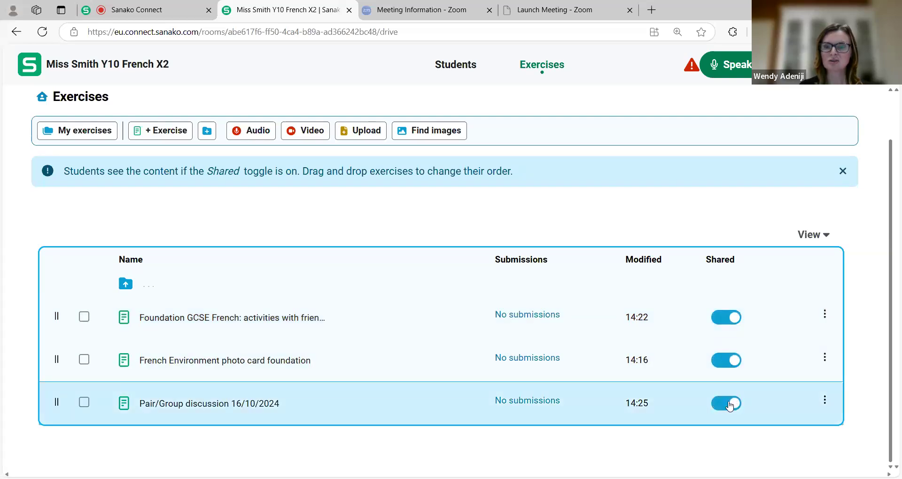
# - Stop sharing the Pair/Group discussion 16/10/2024 exercise with the students, then share it again
pyautogui.click(722, 406)
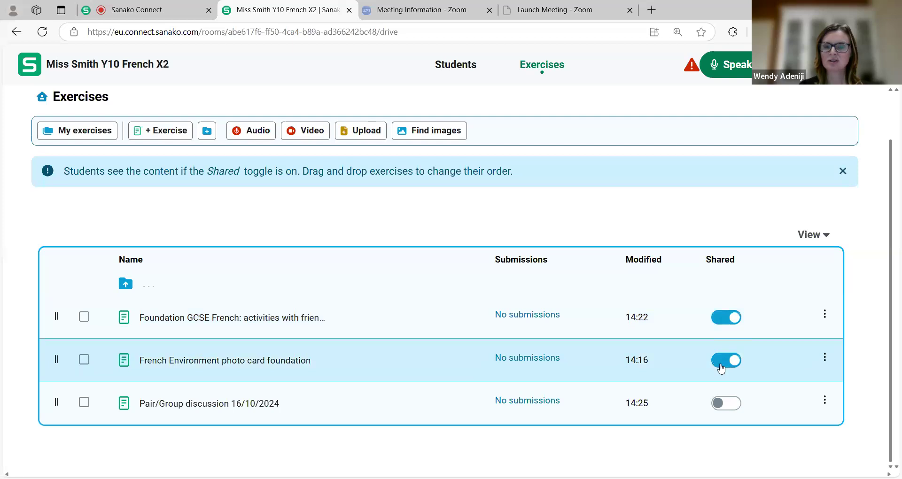
pyautogui.click(735, 404)
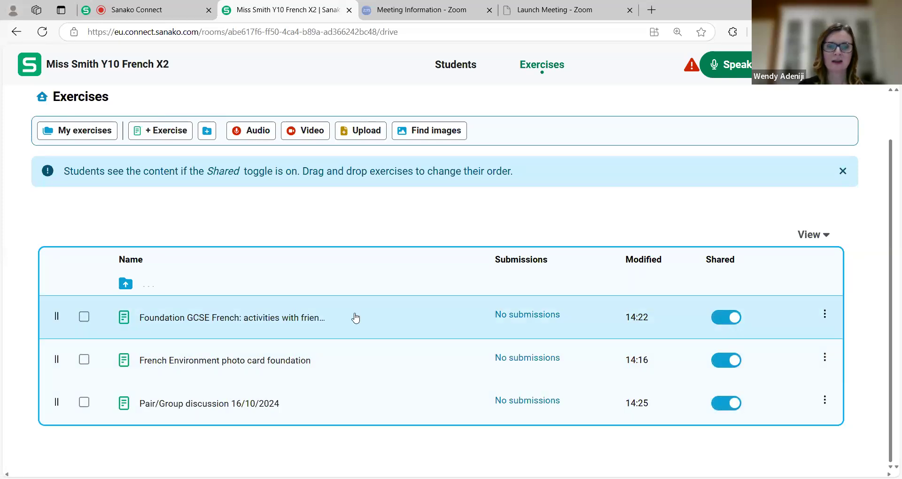
# - Preview the Foundation GCSE French activities with friends exercise as a student and close it
pyautogui.click(266, 319)
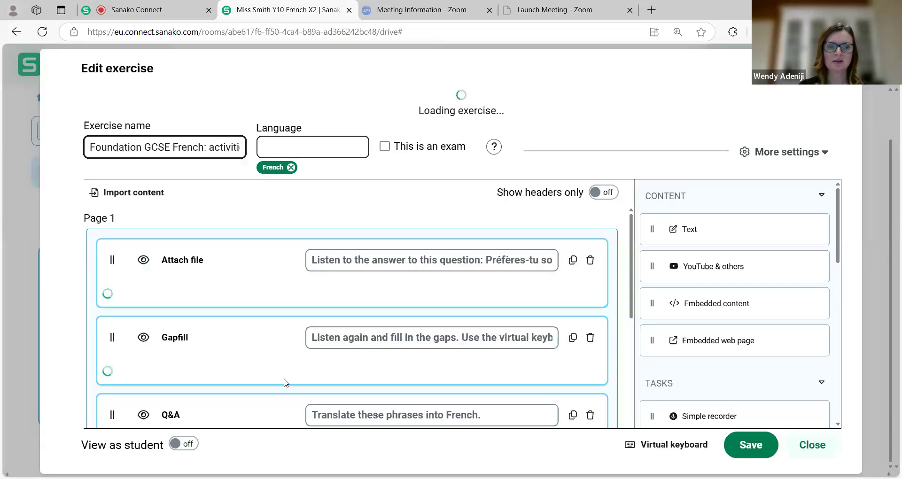
pyautogui.click(187, 444)
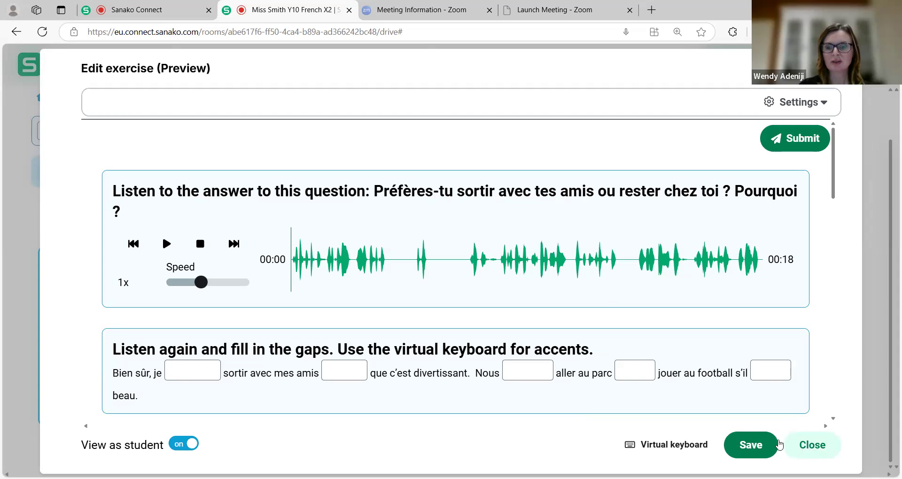
pyautogui.click(814, 446)
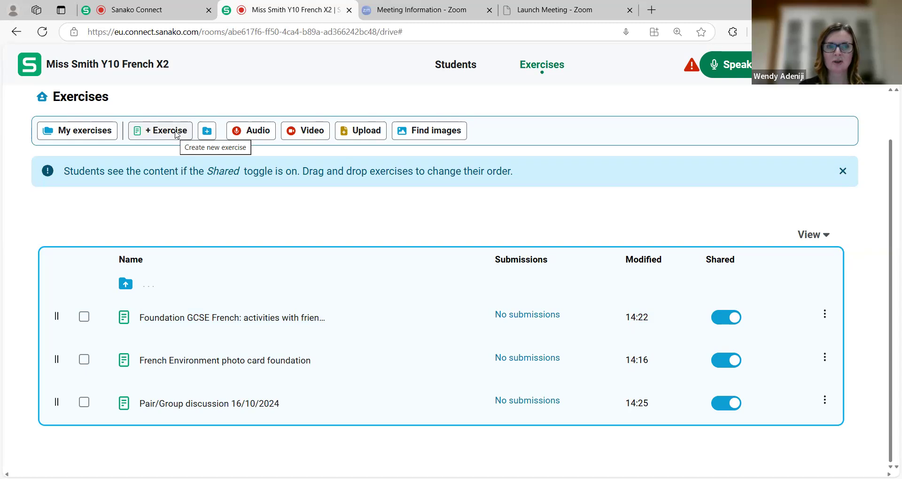
# - Create a new exercise named Test with French as its language and save it
pyautogui.click(176, 134)
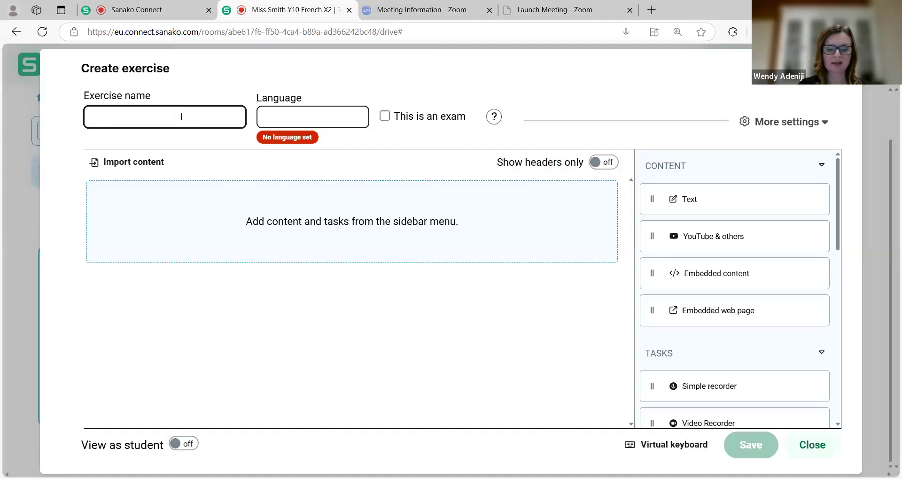
pyautogui.write('Test')
pyautogui.click(264, 119)
pyautogui.write('fr')
pyautogui.press('Down')
pyautogui.press('Down')
pyautogui.press('Down')
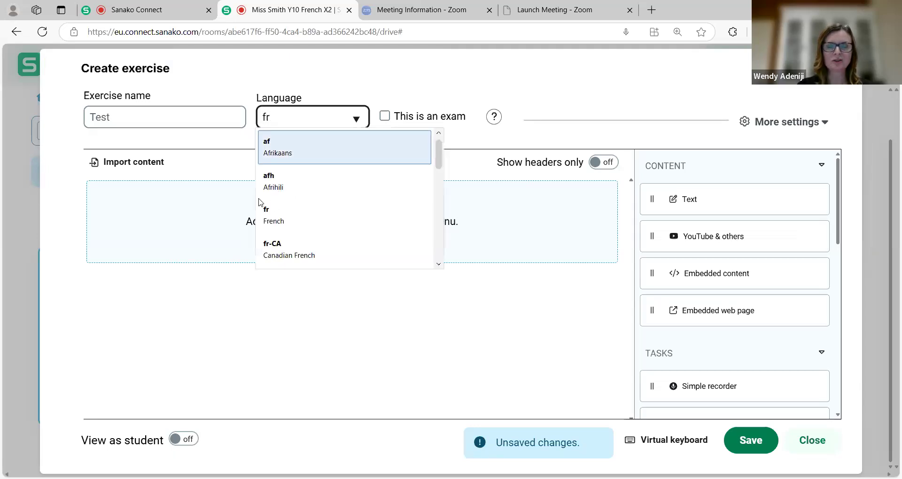
pyautogui.press('Return')
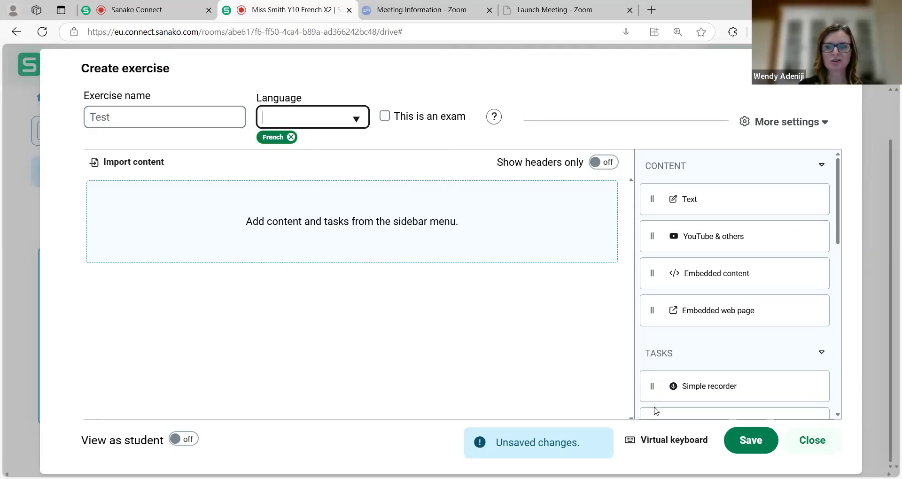
pyautogui.click(757, 444)
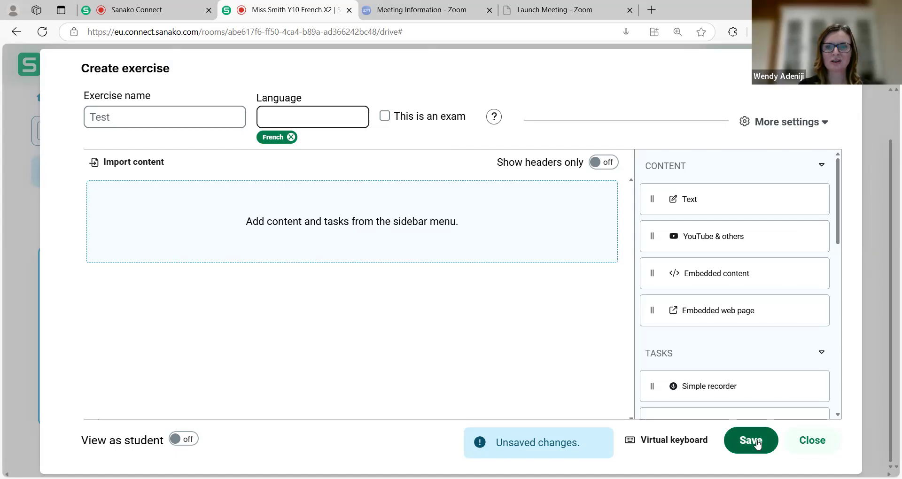
pyautogui.click(757, 443)
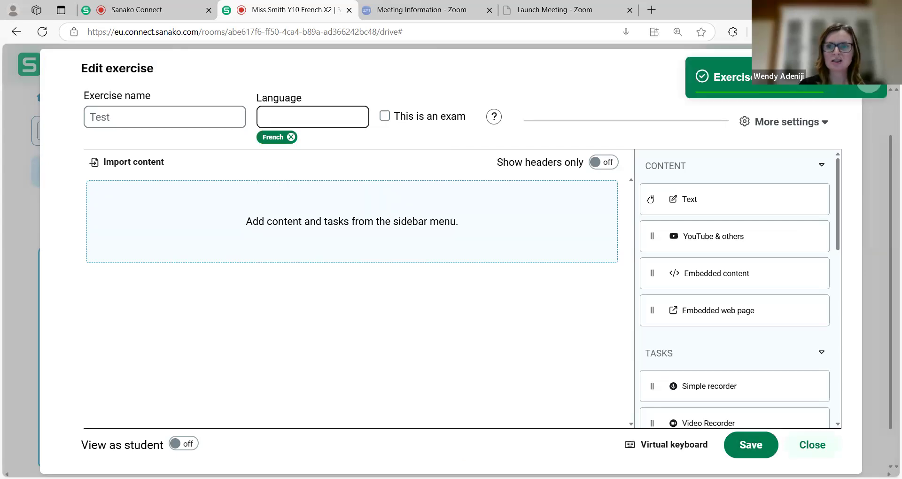
# - Add a Text element on page 1 of the Test exercise and a YouTube & others element on a new page 2
pyautogui.moveTo(652, 203); pyautogui.dragTo(620, 209)
pyautogui.moveTo(291, 212); pyautogui.dragTo(390, 254)
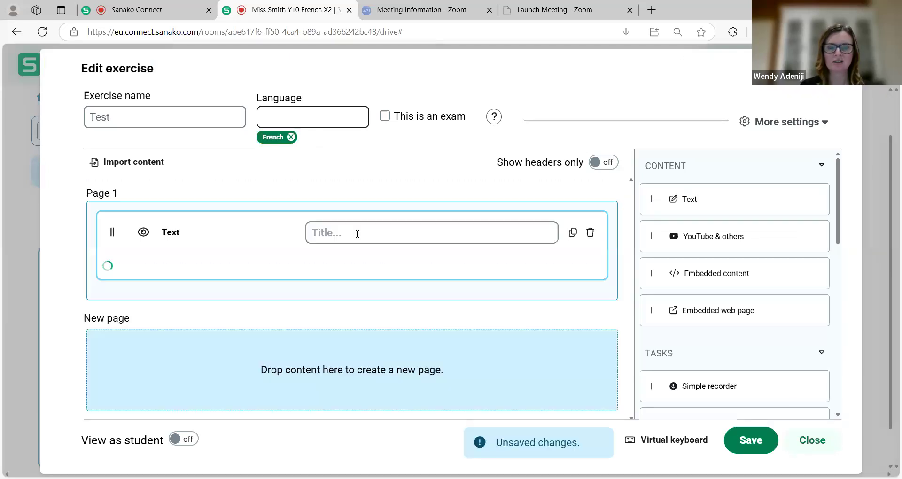
pyautogui.click(355, 231)
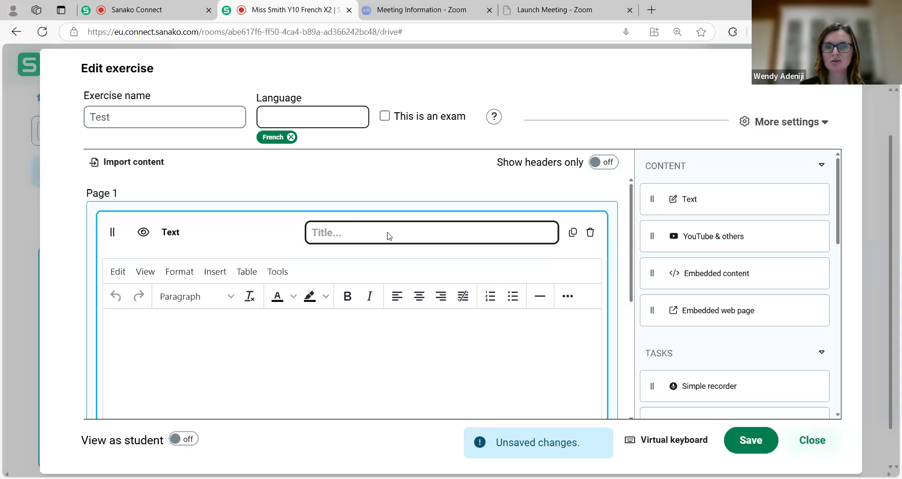
pyautogui.scroll(-1, 632, 242)
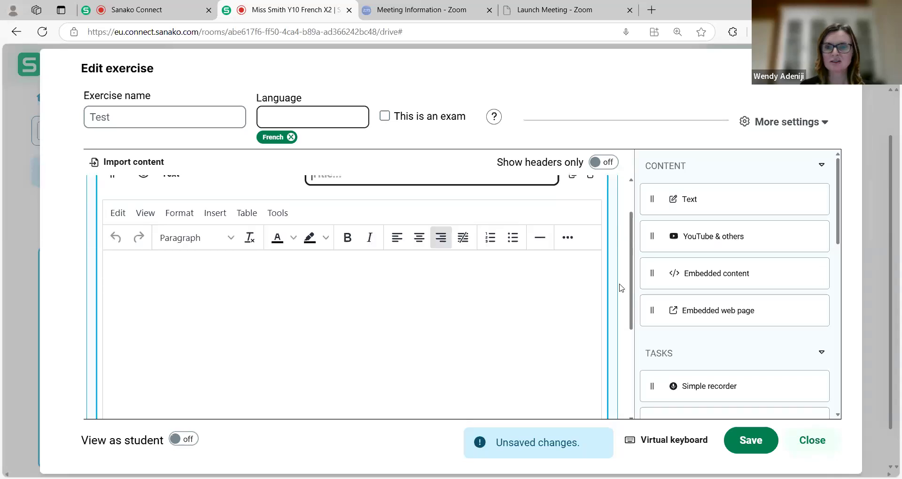
pyautogui.scroll(-3, 621, 287)
pyautogui.moveTo(652, 236); pyautogui.dragTo(202, 313)
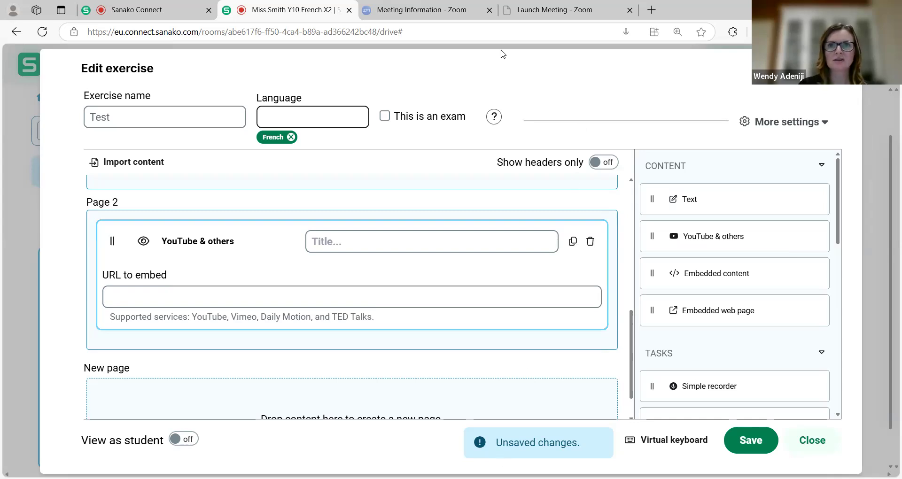
# - Switch to YouTube in a new browser tab and search for "French song"
pyautogui.click(651, 11)
pyautogui.write('youtube.com')
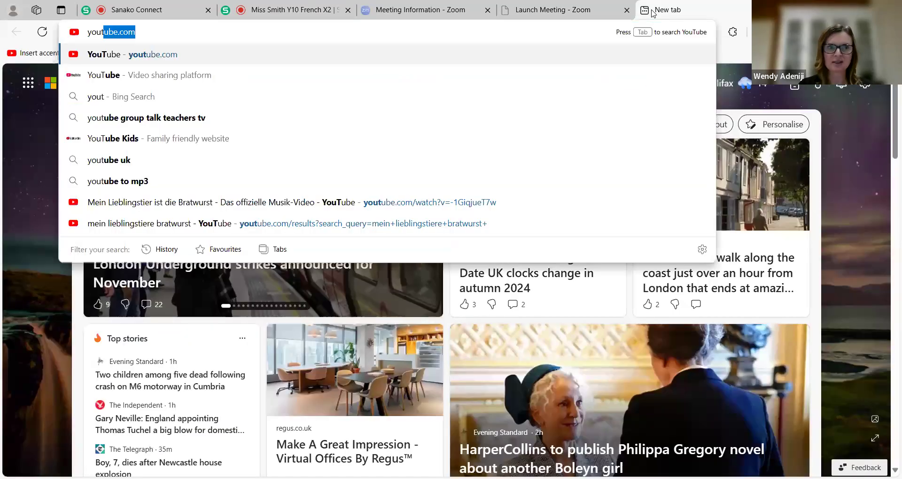
pyautogui.press('Return')
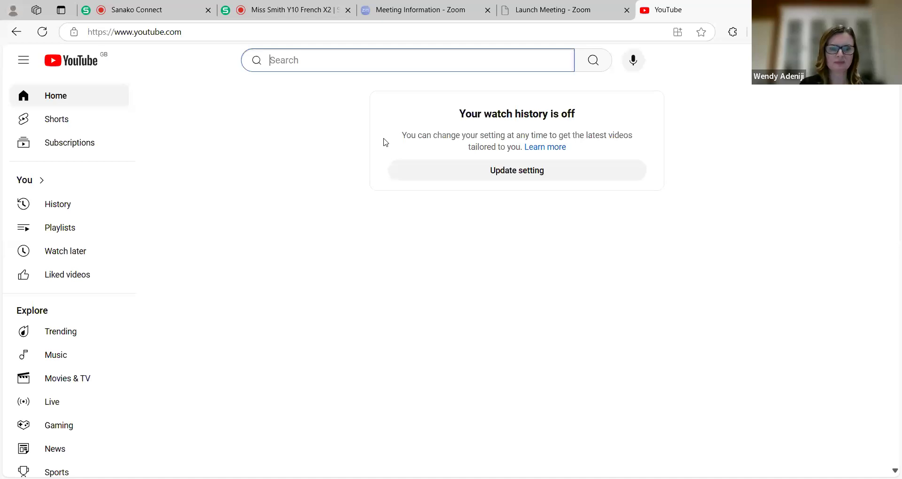
pyautogui.write('Frenc')
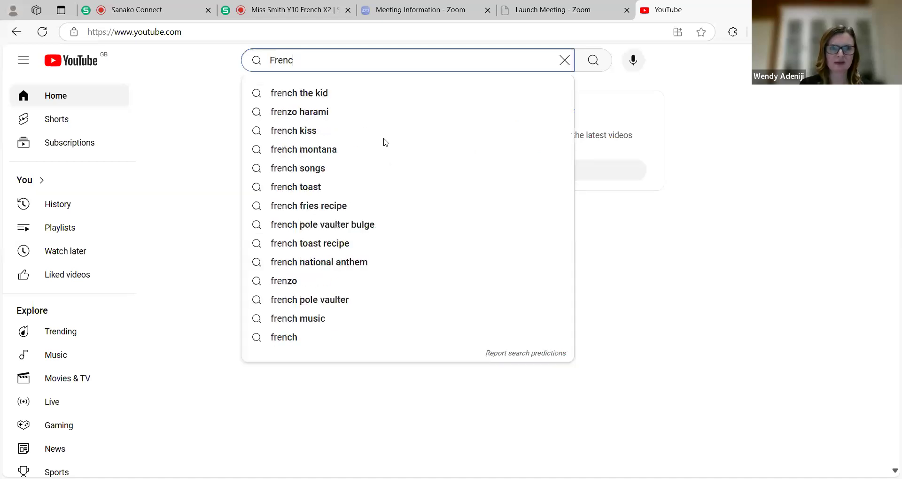
pyautogui.write('h song')
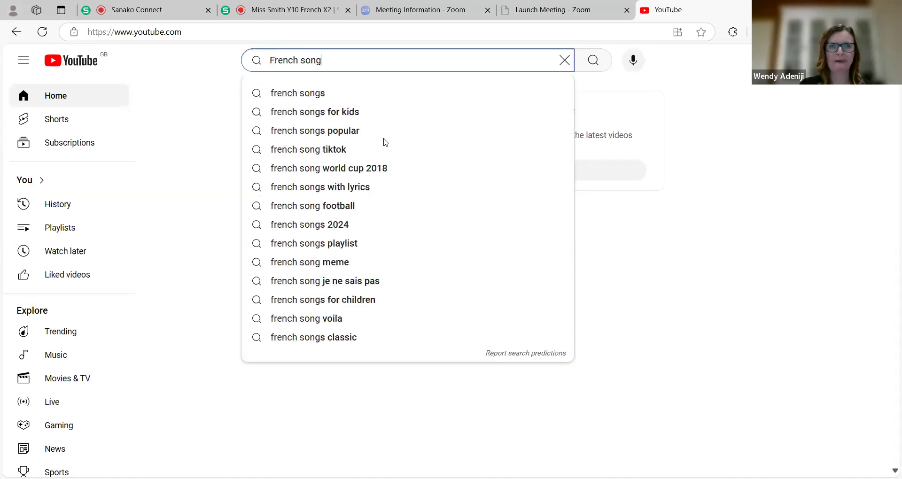
pyautogui.press('Return')
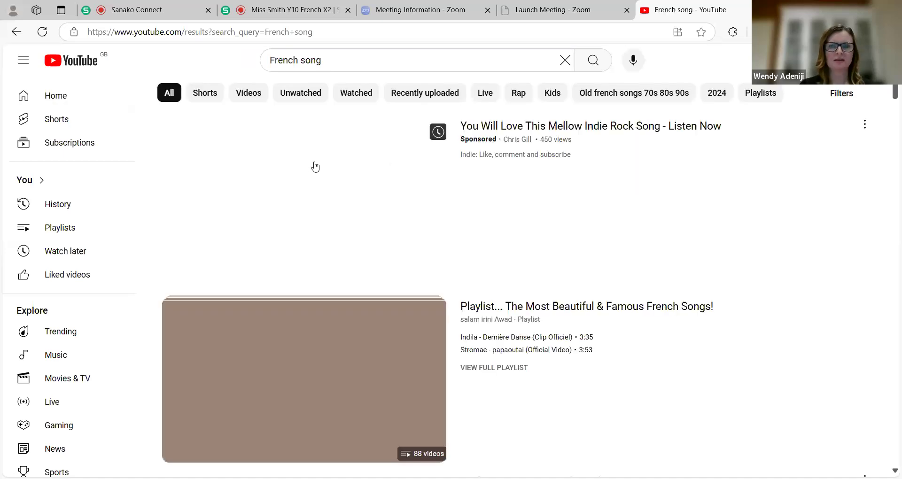
# - Open the Indila - Dernière Danse (Lyrics) video from the search results and pause playback
pyautogui.scroll(-5, 390, 169)
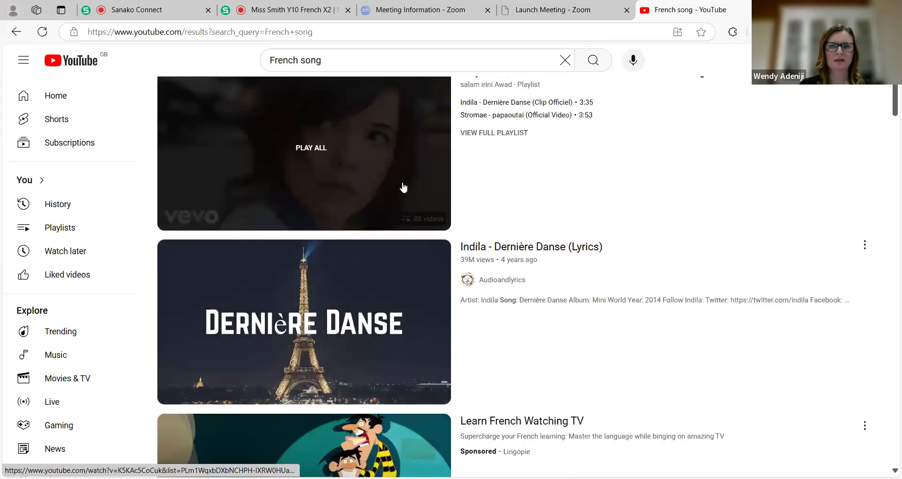
pyautogui.scroll(-2, 403, 187)
pyautogui.scroll(-1, 474, 134)
pyautogui.click(475, 131)
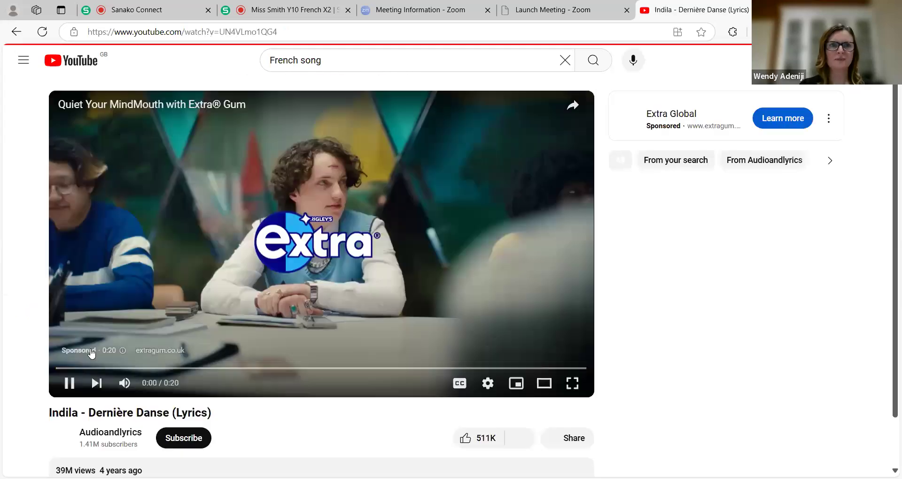
pyautogui.click(69, 383)
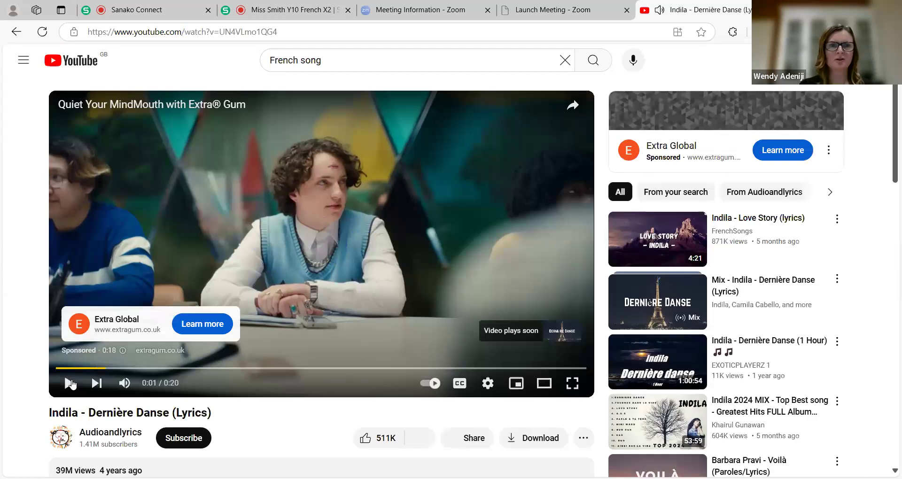
pyautogui.rightClick(262, 34)
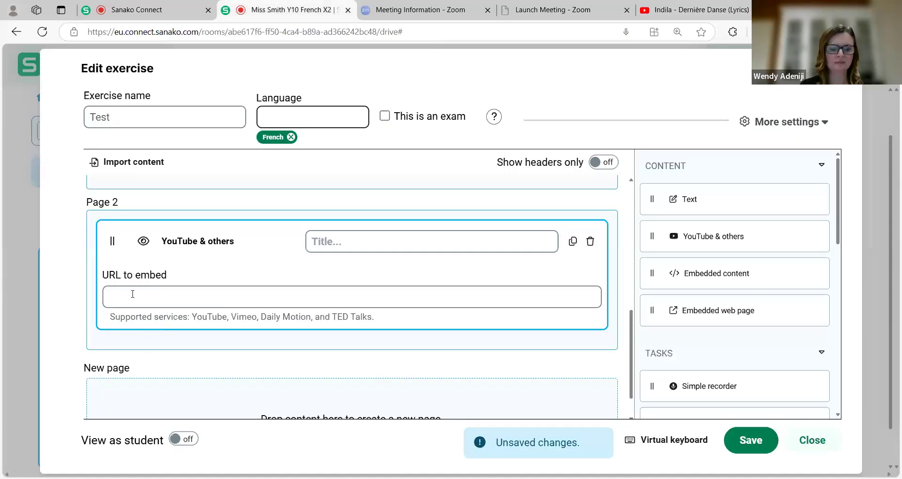
pyautogui.click(131, 295)
pyautogui.write('https://youtu.be/UN4VLmo1QG4')
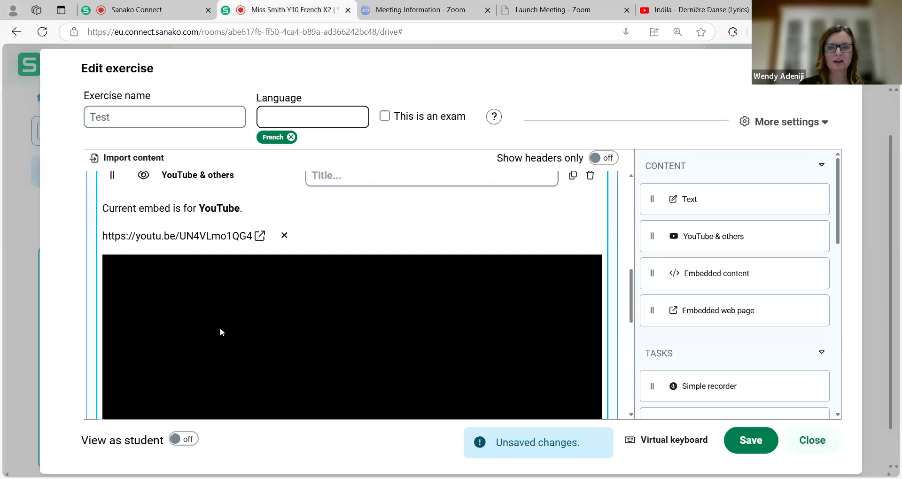
# - Trim the embedded video to start at 8 seconds and stop at 1:51
pyautogui.scroll(-5, 220, 328)
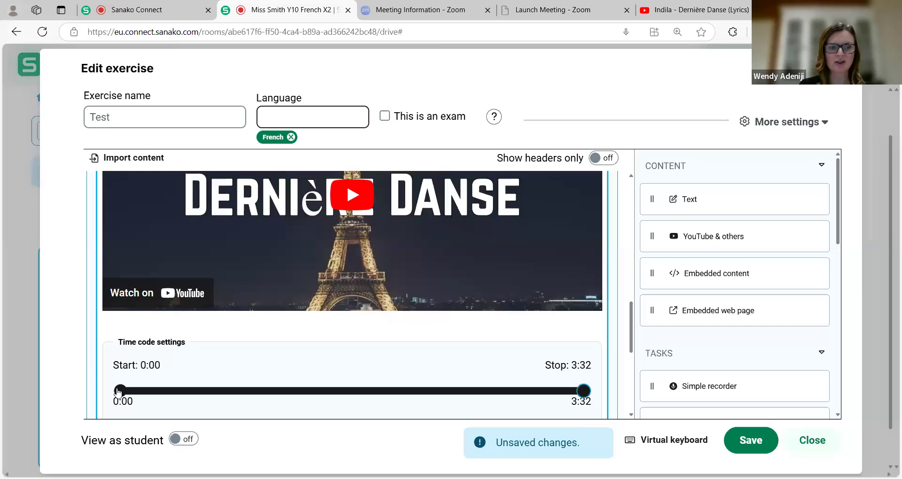
pyautogui.moveTo(118, 392); pyautogui.dragTo(136, 391)
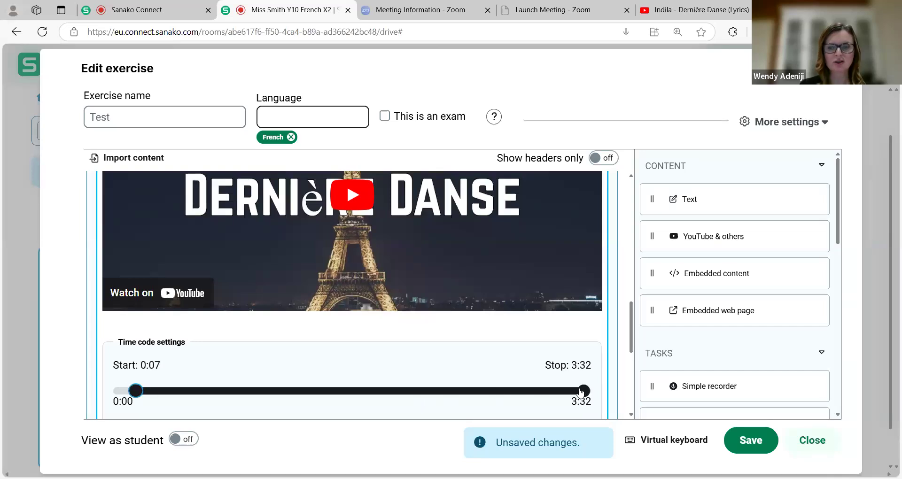
pyautogui.moveTo(581, 391); pyautogui.dragTo(564, 392)
pyautogui.click(363, 393)
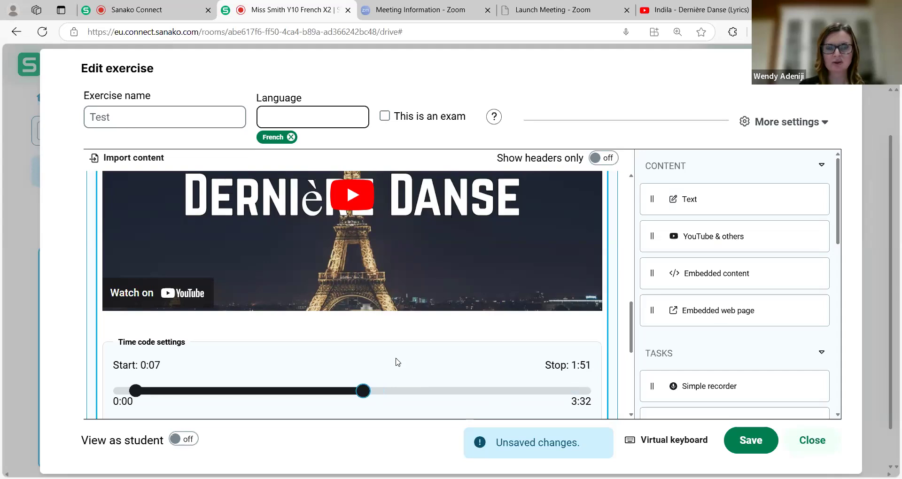
pyautogui.scroll(-1, 398, 362)
pyautogui.click(154, 387)
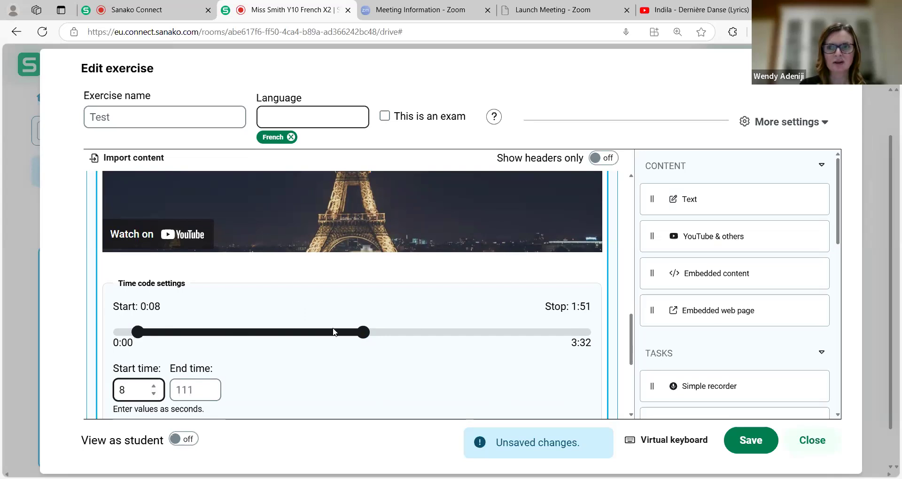
# - Add an Advanced recorder task on a new page below the embedded video
pyautogui.scroll(-3, 334, 332)
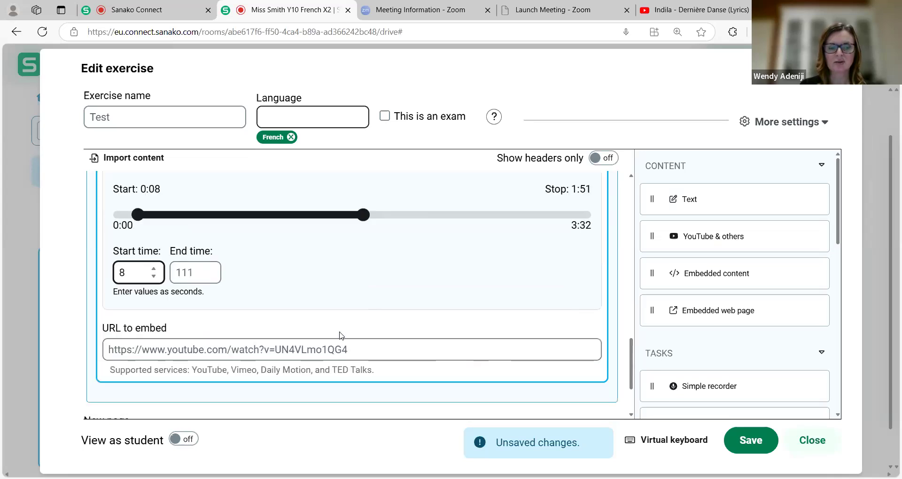
pyautogui.scroll(-3, 341, 335)
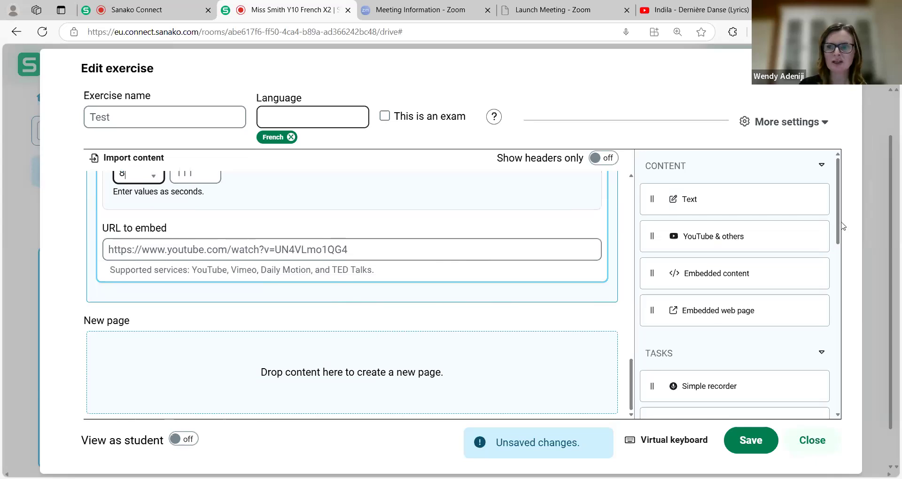
pyautogui.click(838, 274)
pyautogui.scroll(-4, 839, 281)
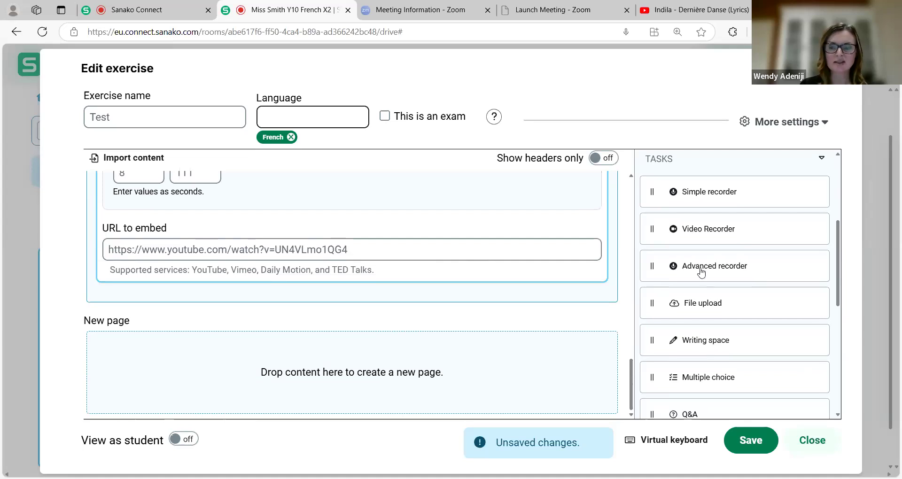
pyautogui.scroll(-1, 703, 271)
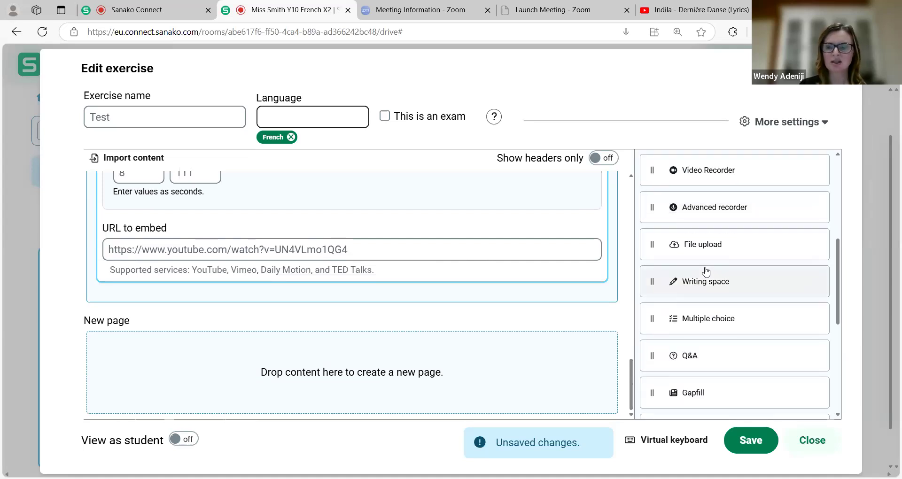
pyautogui.scroll(-1, 708, 270)
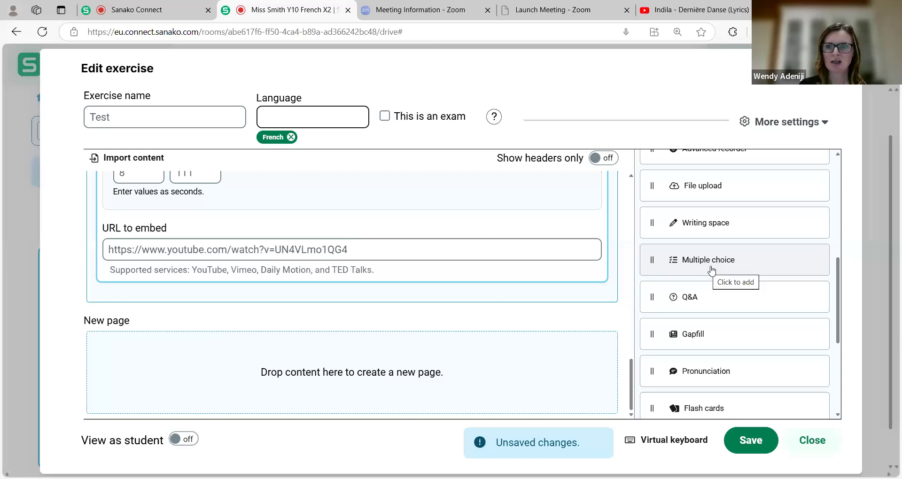
pyautogui.scroll(2, 654, 266)
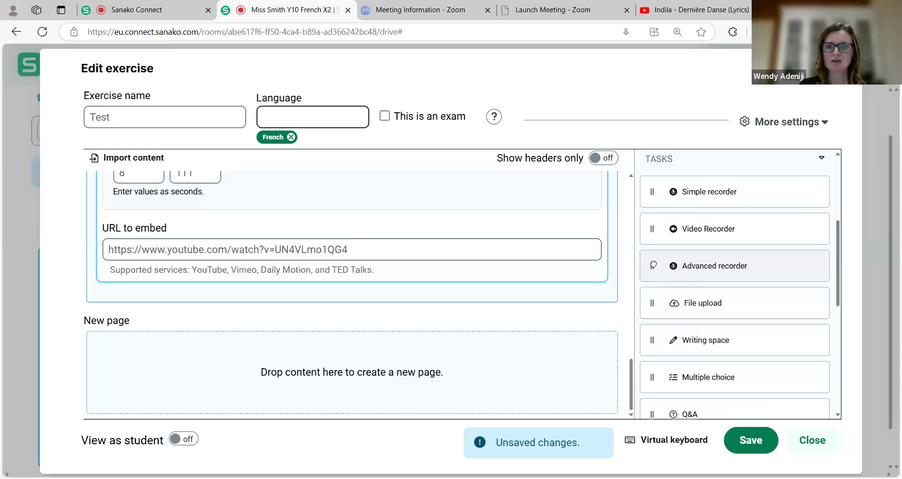
pyautogui.moveTo(474, 368); pyautogui.dragTo(475, 368)
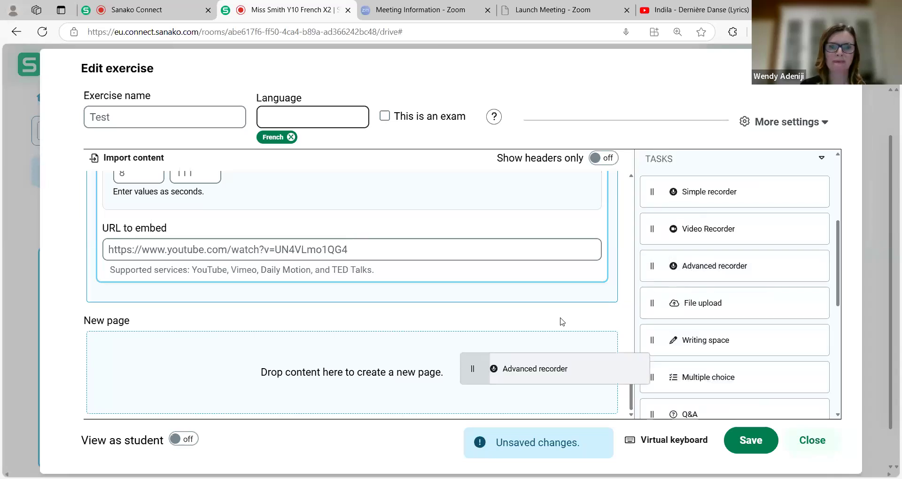
pyautogui.moveTo(655, 265); pyautogui.dragTo(361, 378)
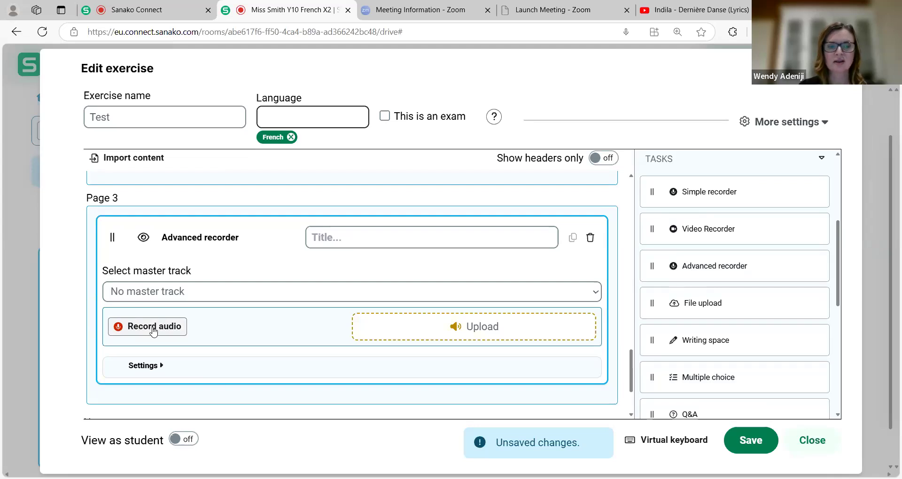
# - Record a spoken master track of about 12 seconds for the Advanced recorder and upload it as teacher-recording
pyautogui.click(153, 331)
pyautogui.click(128, 134)
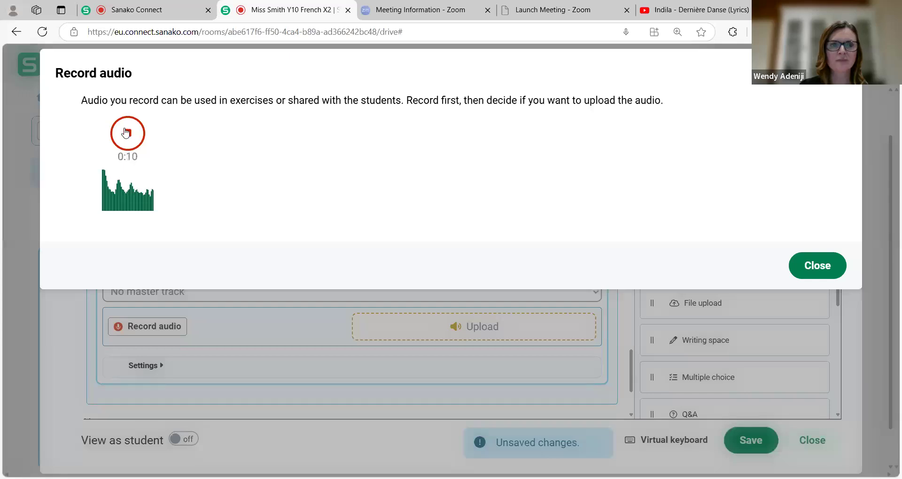
pyautogui.click(126, 132)
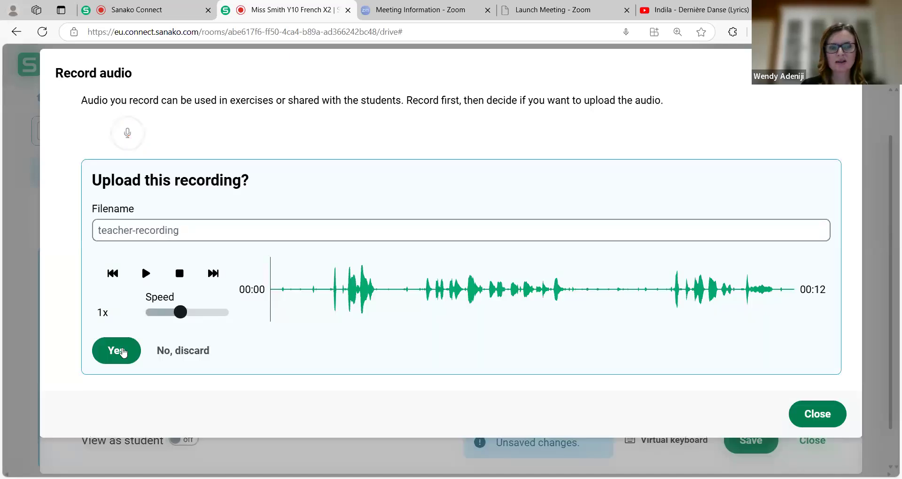
pyautogui.click(122, 352)
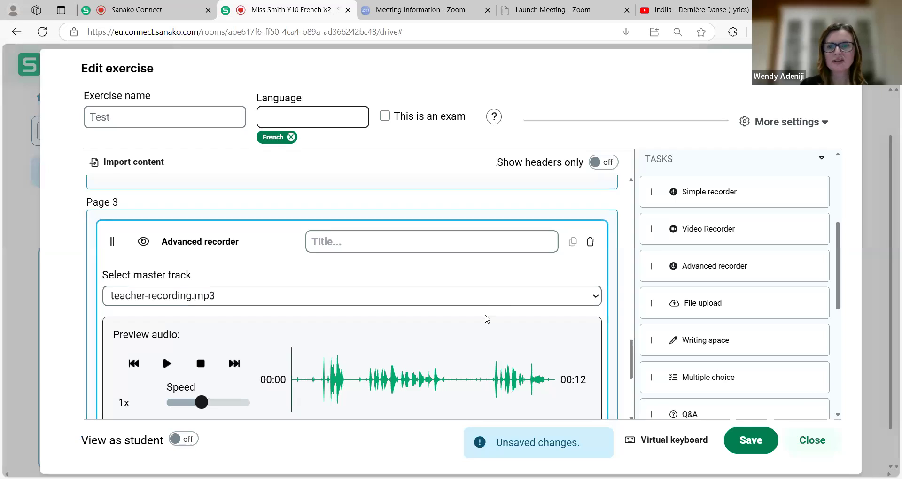
# - Switch the Advanced recorder to No master track and back to teacher-recording.mp3
pyautogui.click(486, 299)
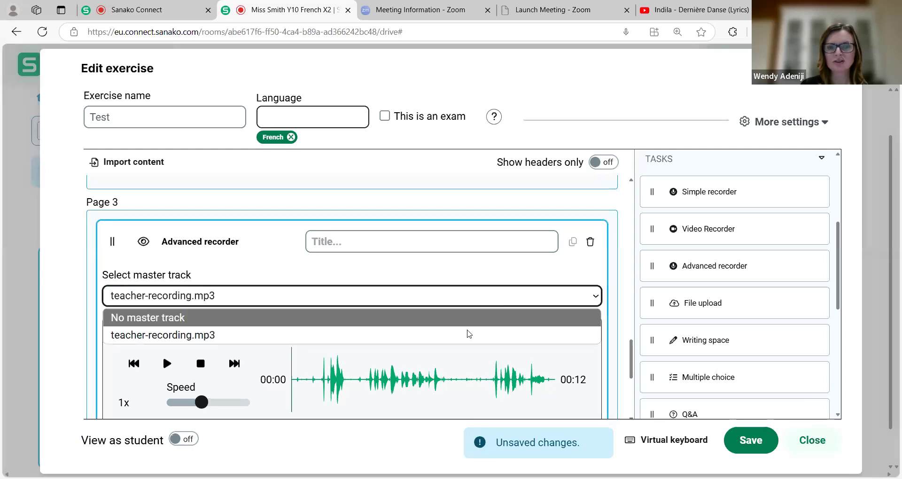
pyautogui.click(479, 320)
pyautogui.click(486, 300)
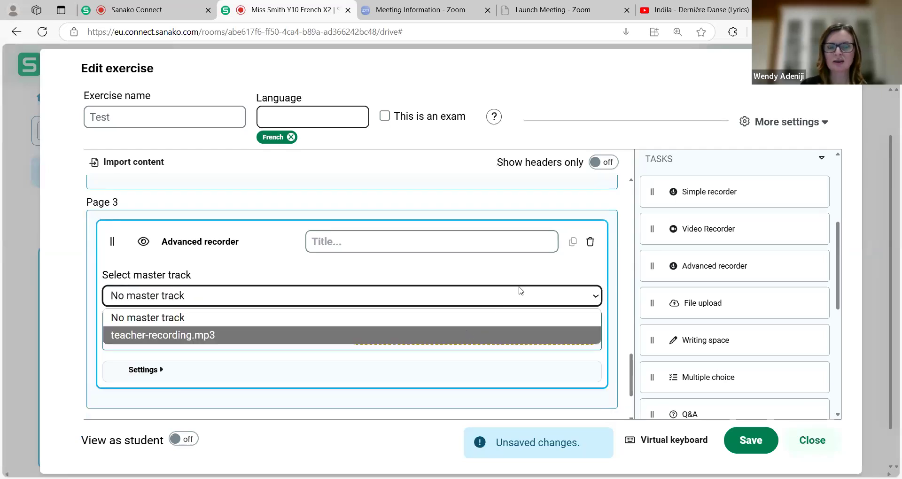
pyautogui.press('Return')
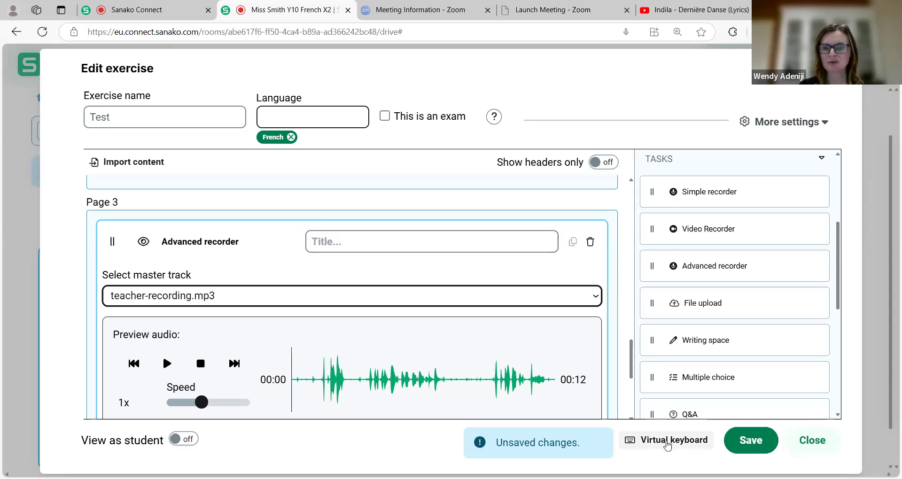
# - Open the virtual keyboard, switch it to the French characters, reposition it and close it
pyautogui.click(667, 439)
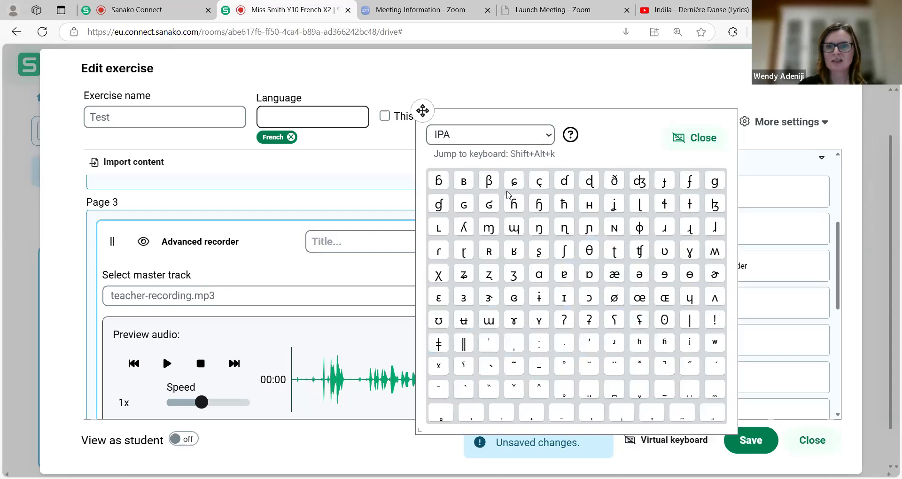
pyautogui.click(521, 135)
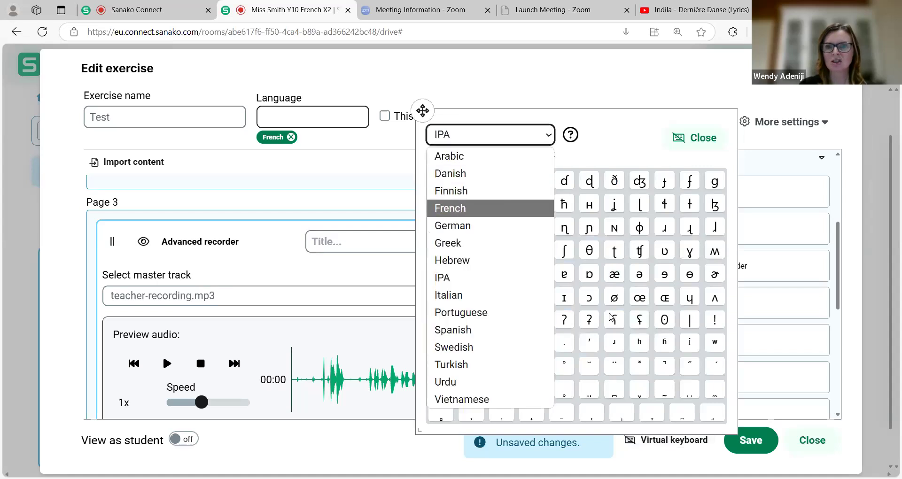
pyautogui.press('Return')
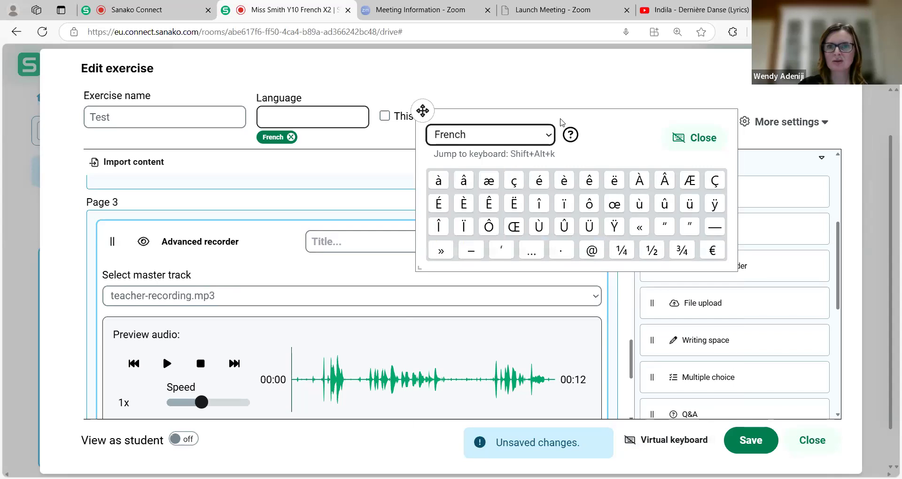
pyautogui.doubleClick(423, 111)
pyautogui.moveTo(423, 111); pyautogui.dragTo(350, 138)
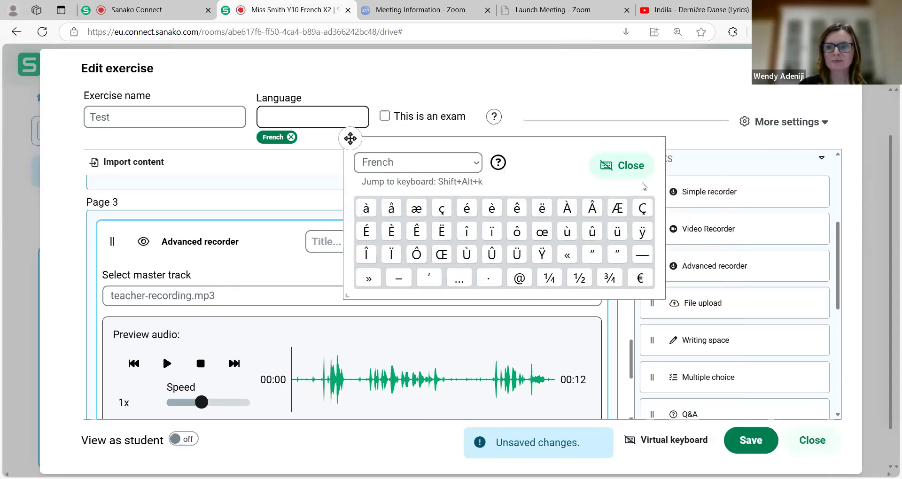
pyautogui.click(642, 182)
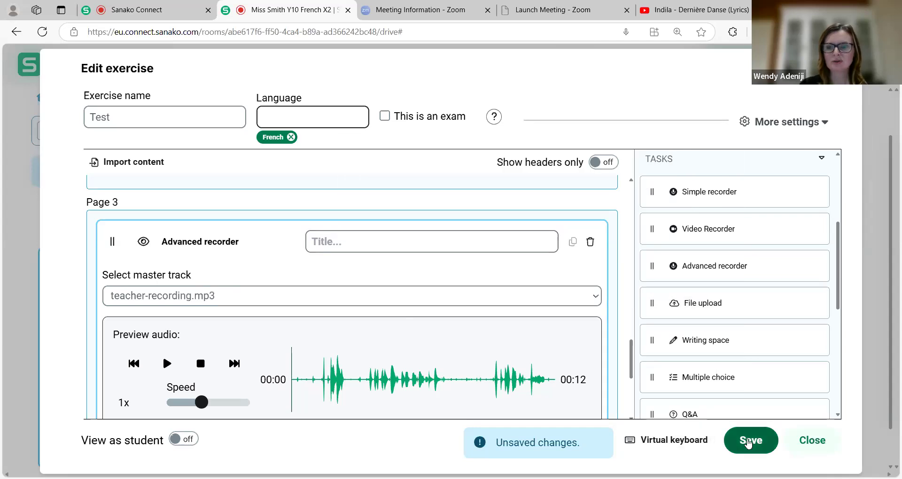
# - Save the Test exercise and, after viewing the content import dialog, close the exercise editor
pyautogui.click(748, 442)
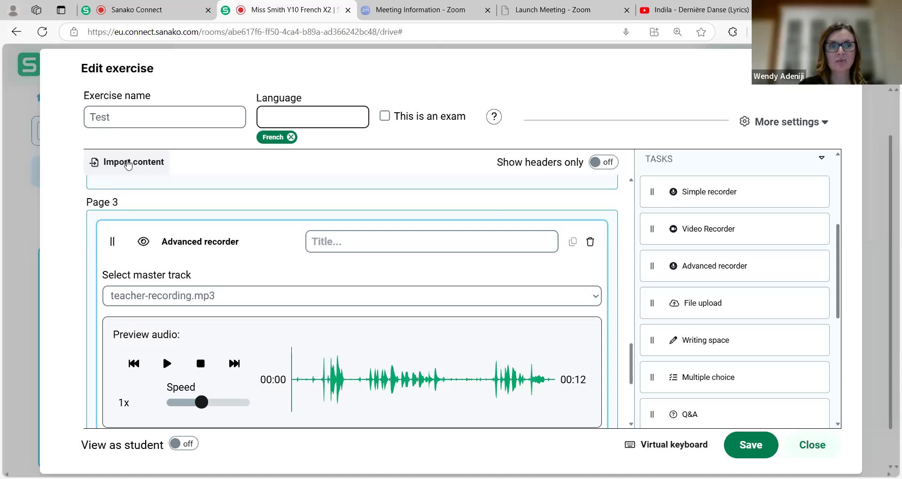
pyautogui.click(127, 165)
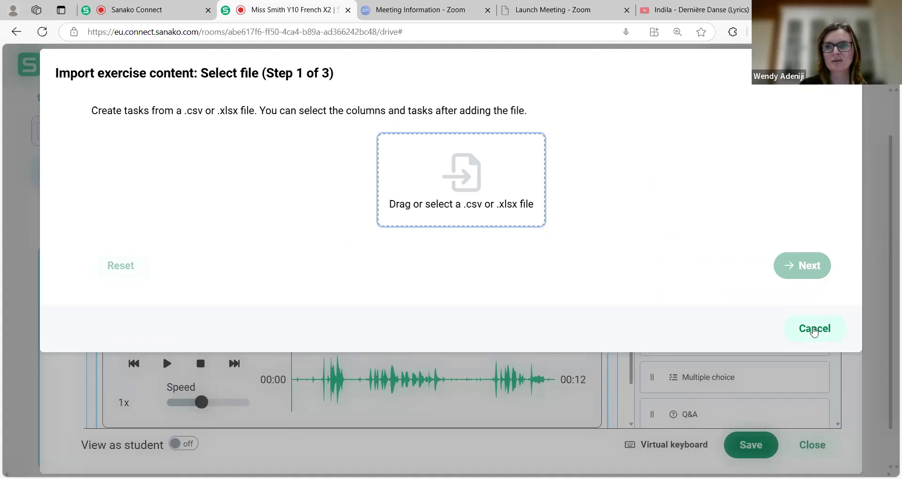
pyautogui.click(814, 331)
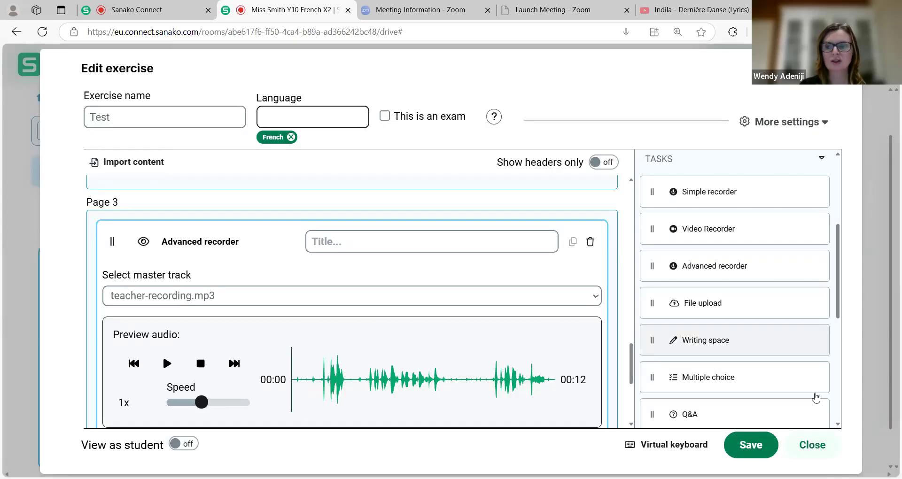
pyautogui.click(808, 446)
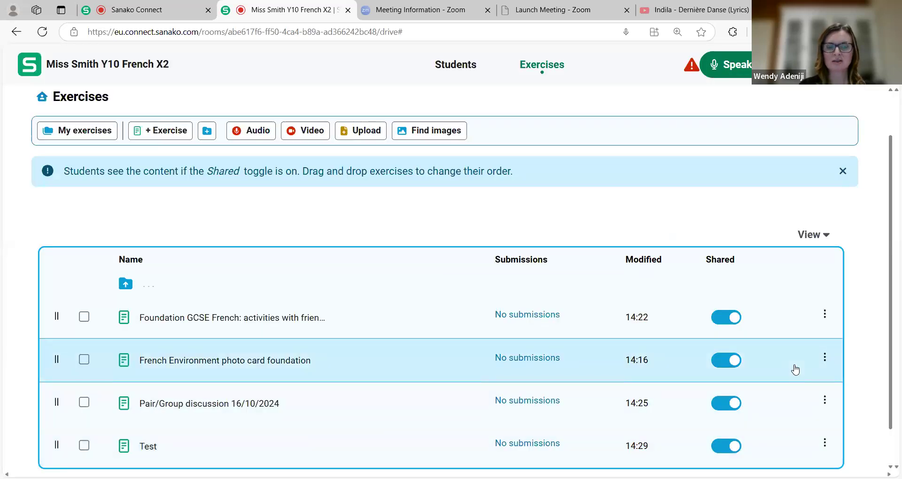
pyautogui.scroll(-1, 752, 371)
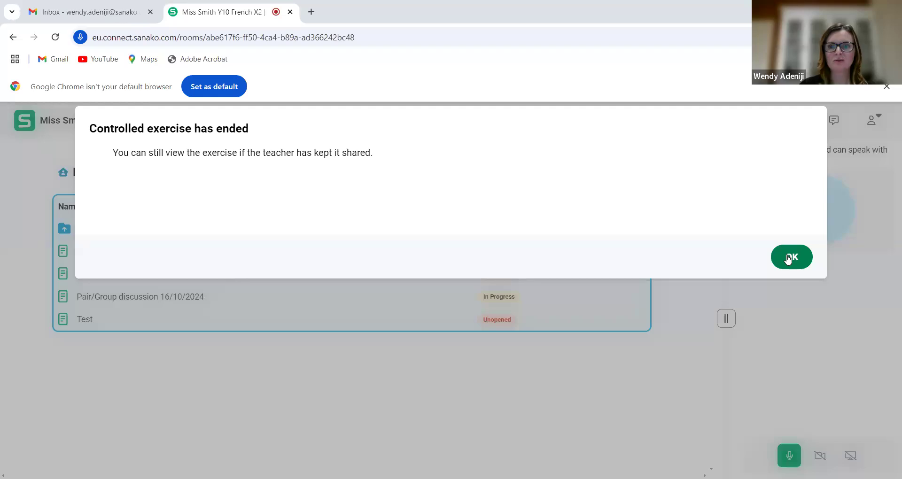
# - In the student's Chrome session, dismiss the ended-exercise notice, open the Test exercise and advance to page 3
pyautogui.click(788, 259)
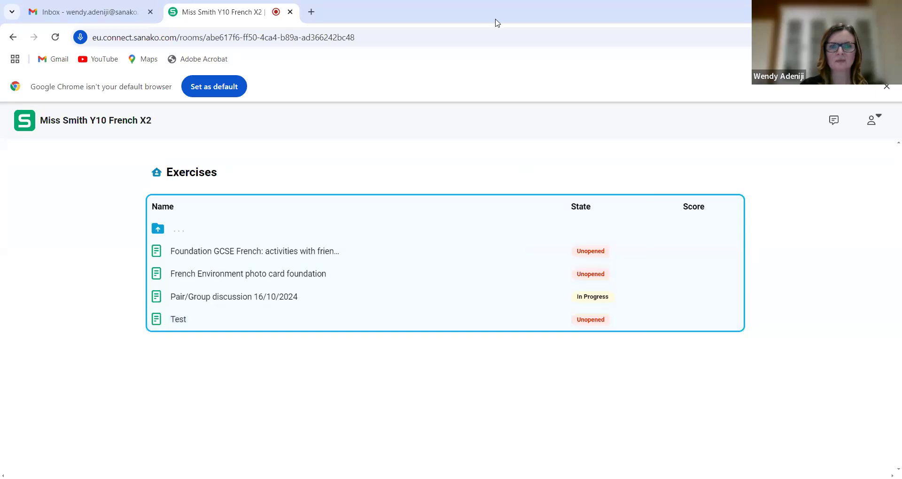
pyautogui.click(183, 321)
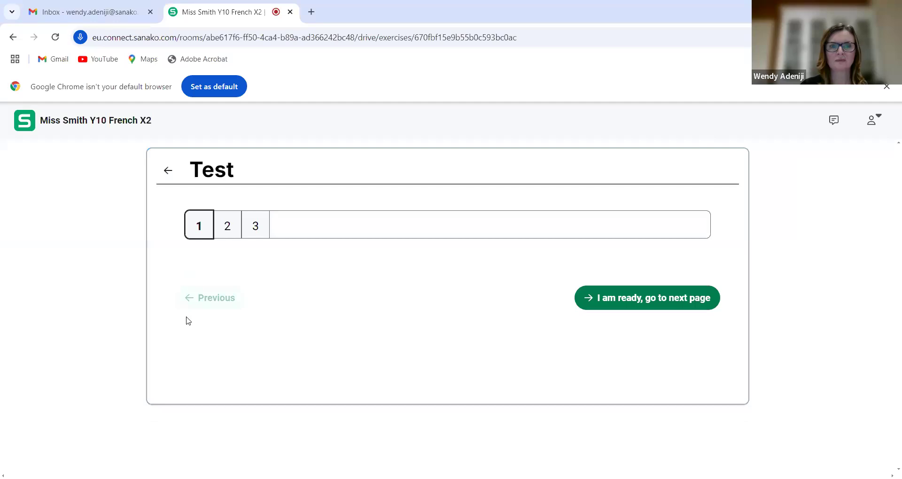
pyautogui.click(642, 304)
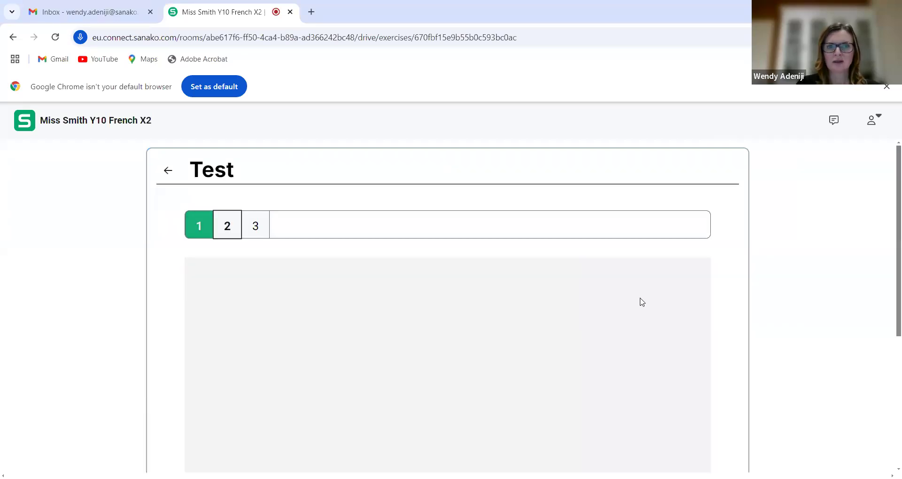
pyautogui.scroll(-3, 640, 300)
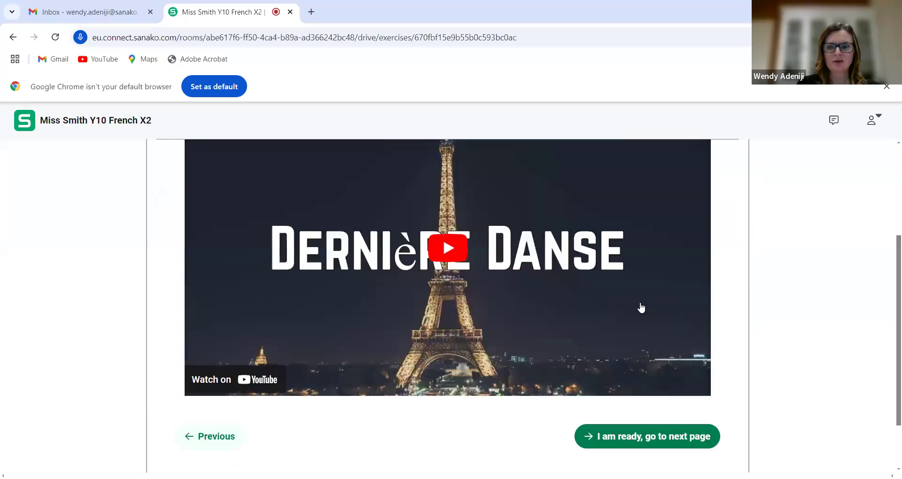
pyautogui.scroll(-2, 642, 307)
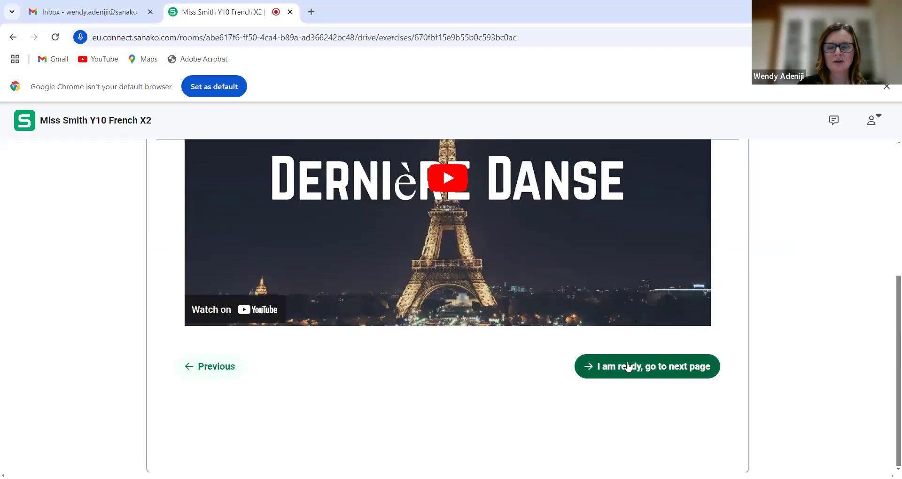
pyautogui.click(619, 367)
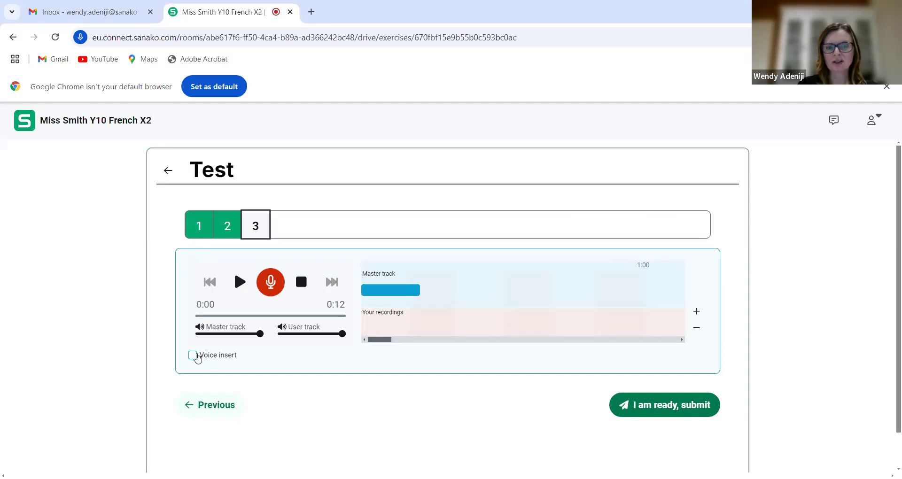
# - Enable Voice insert, play the master track partway and record a student response at that point
pyautogui.click(195, 357)
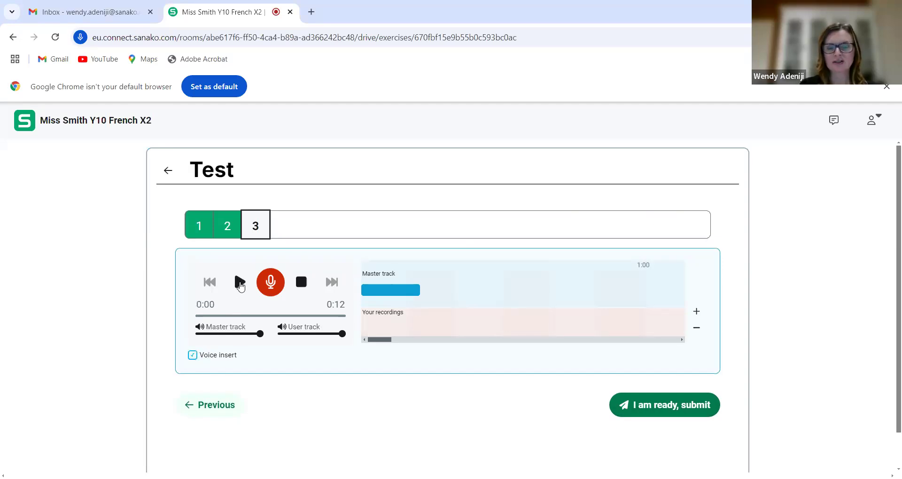
pyautogui.click(240, 283)
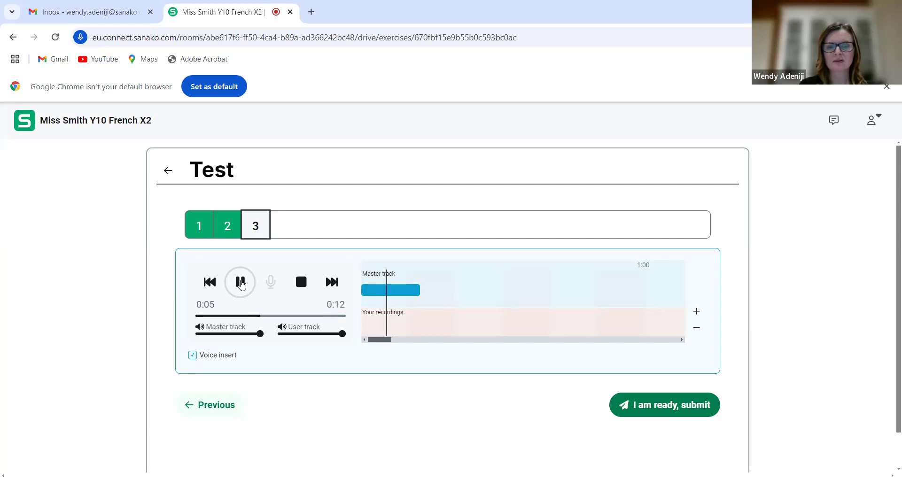
pyautogui.click(271, 283)
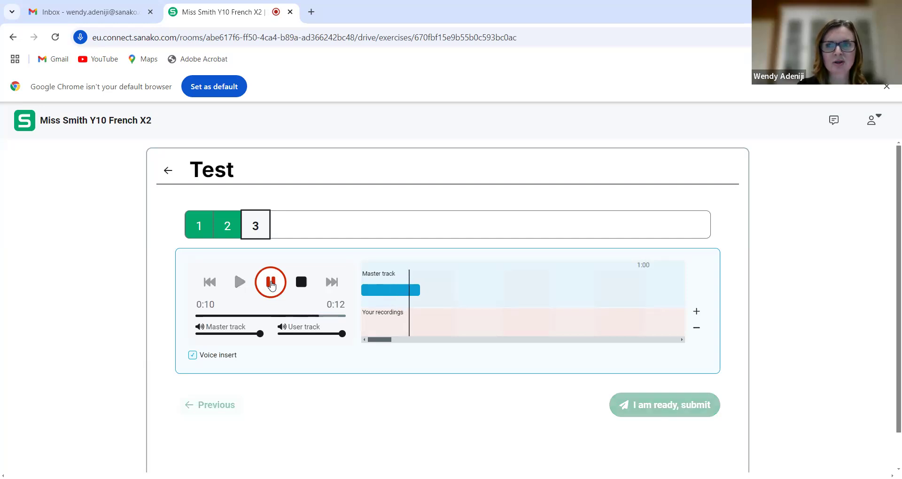
pyautogui.click(270, 282)
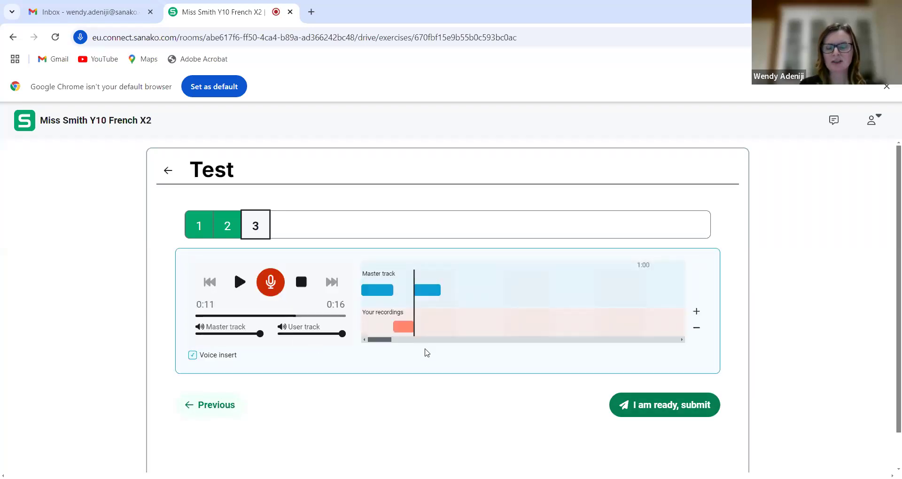
# - Submit the Test exercise as the student, then open that student's submission in the teacher's session
pyautogui.click(664, 406)
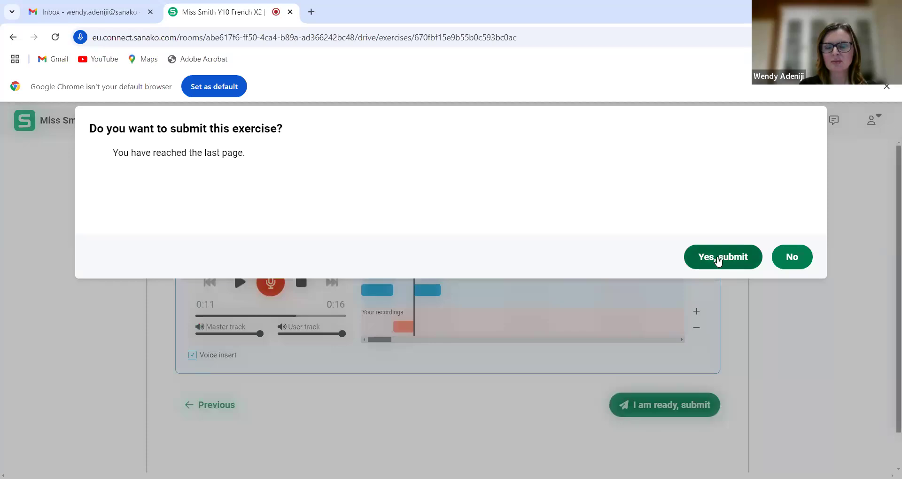
pyautogui.click(717, 260)
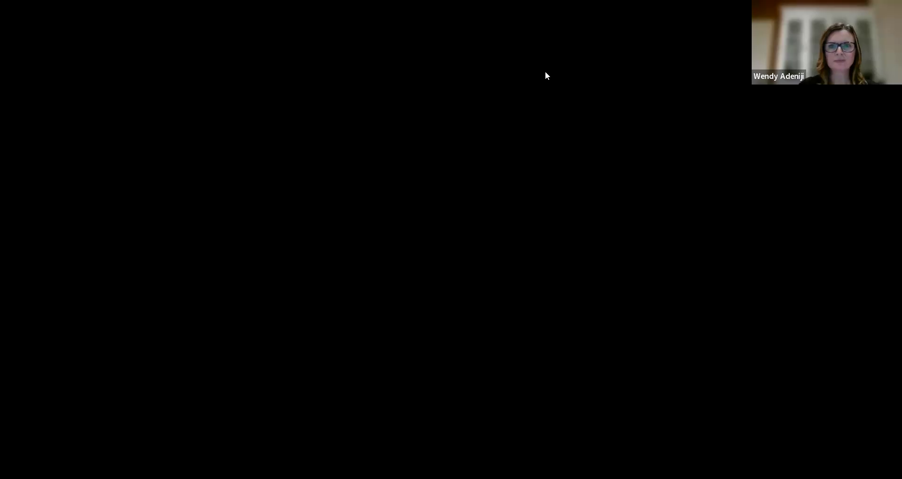
pyautogui.scroll(-2, 447, 344)
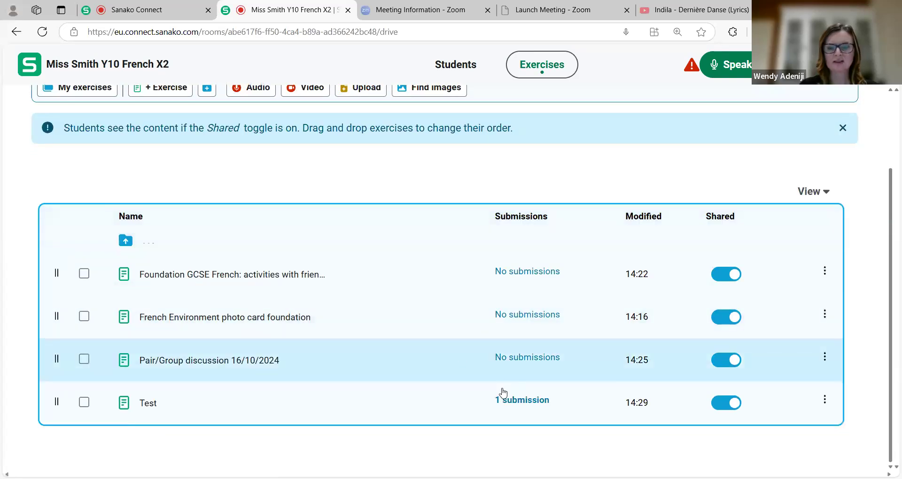
pyautogui.click(527, 402)
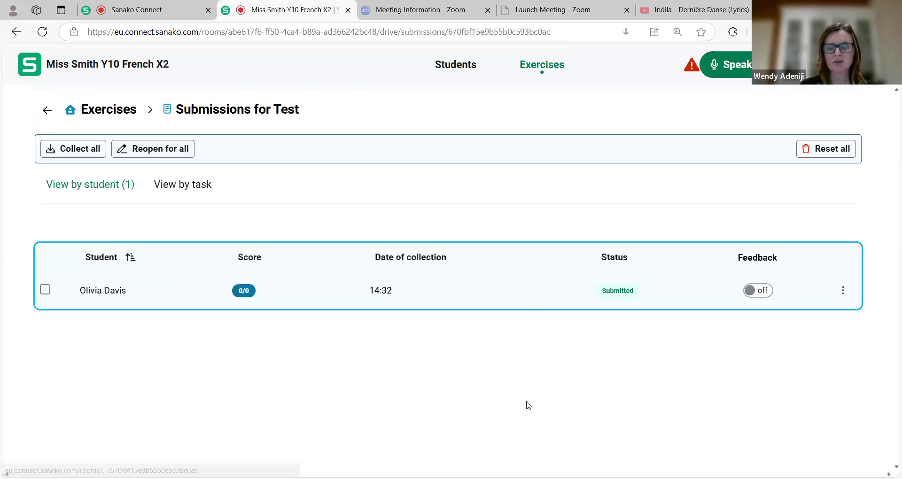
pyautogui.click(107, 293)
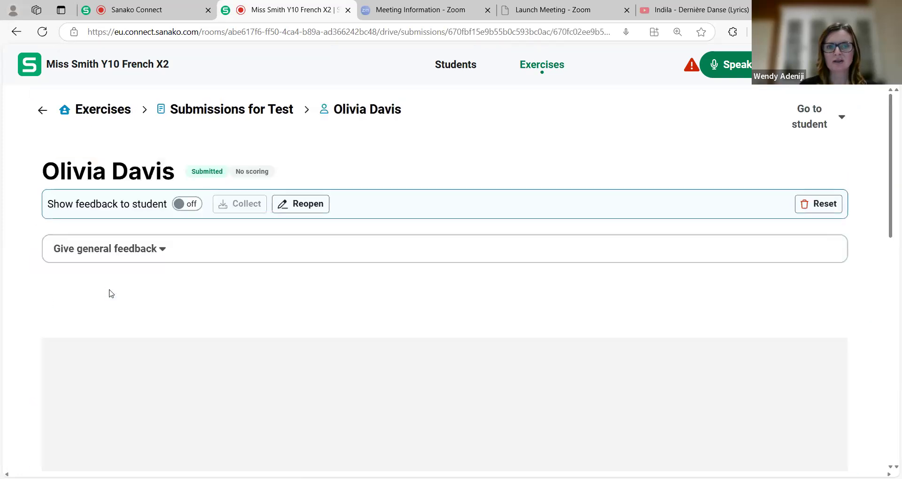
# - Open a new comment at 0:08 on the student's recording in the Advanced recorder task
pyautogui.scroll(-10, 248, 294)
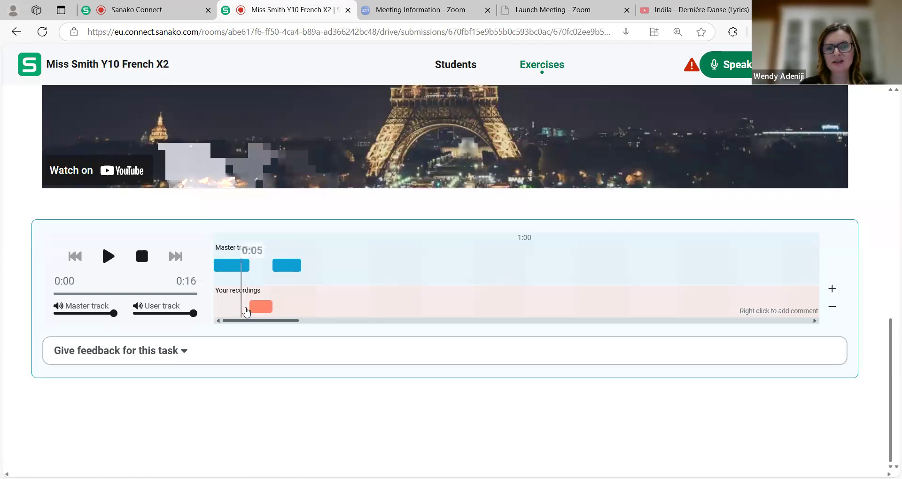
pyautogui.click(256, 314)
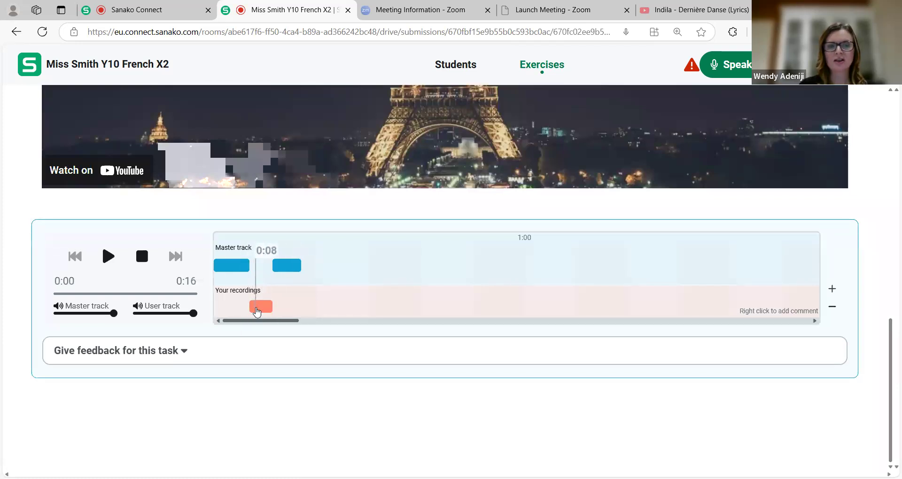
pyautogui.rightClick(262, 312)
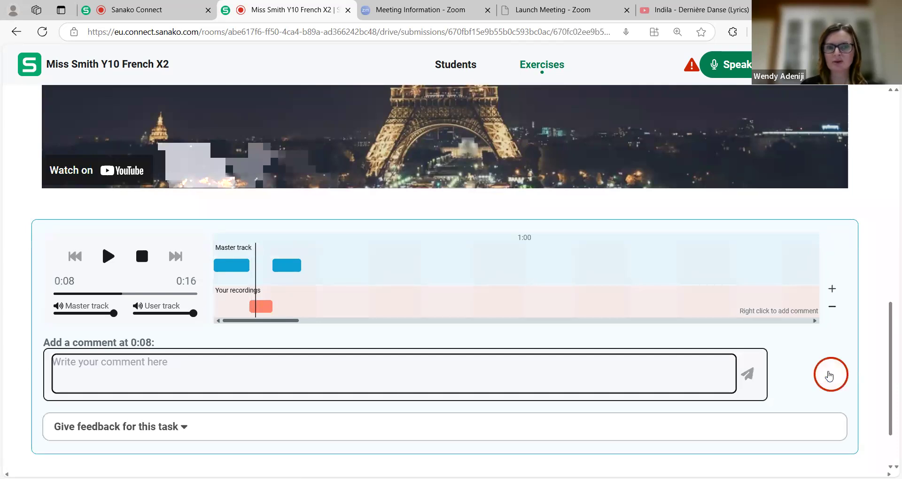
# - Turn on showing feedback to the student for this submission and return to the exercise list
pyautogui.scroll(3, 388, 381)
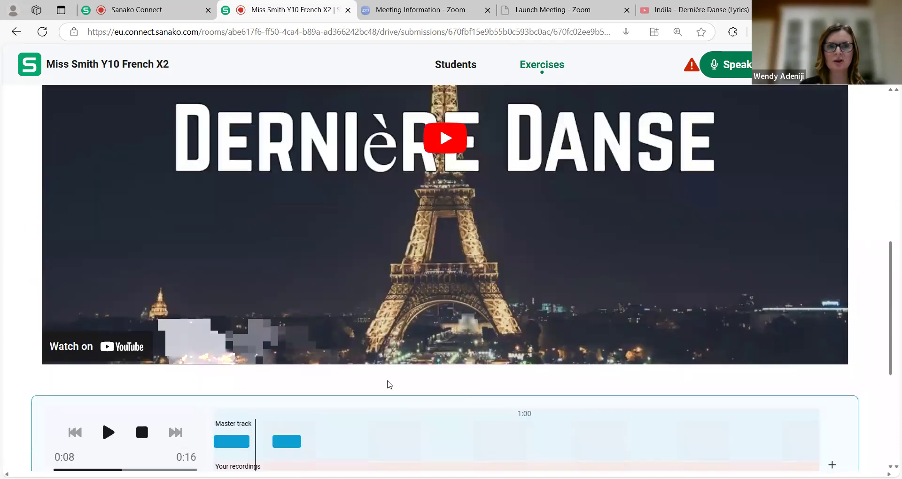
pyautogui.scroll(4, 389, 382)
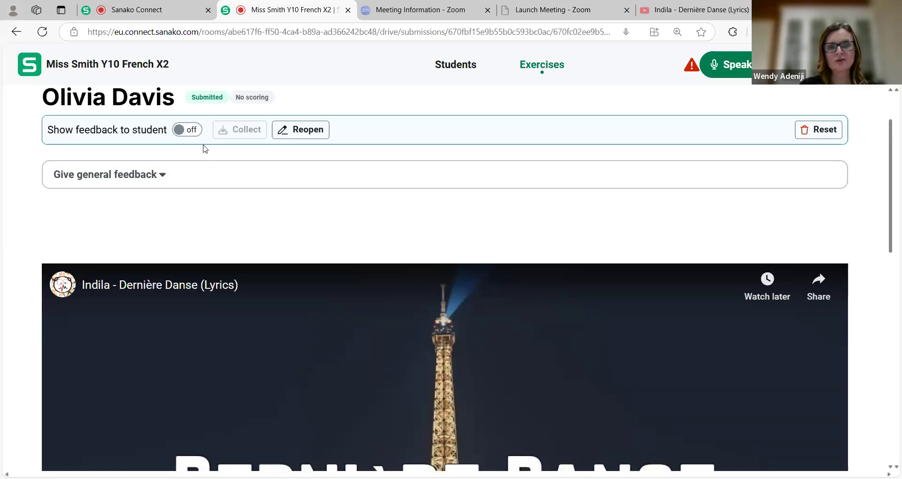
pyautogui.click(196, 133)
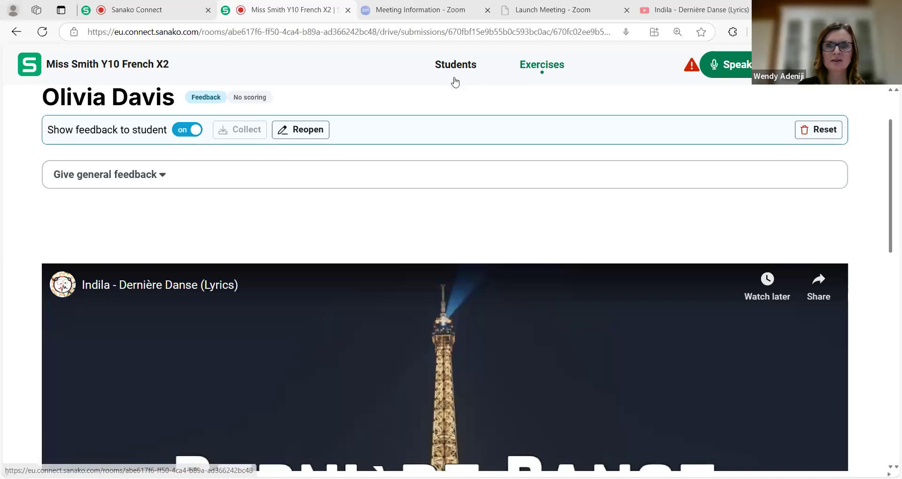
pyautogui.click(538, 69)
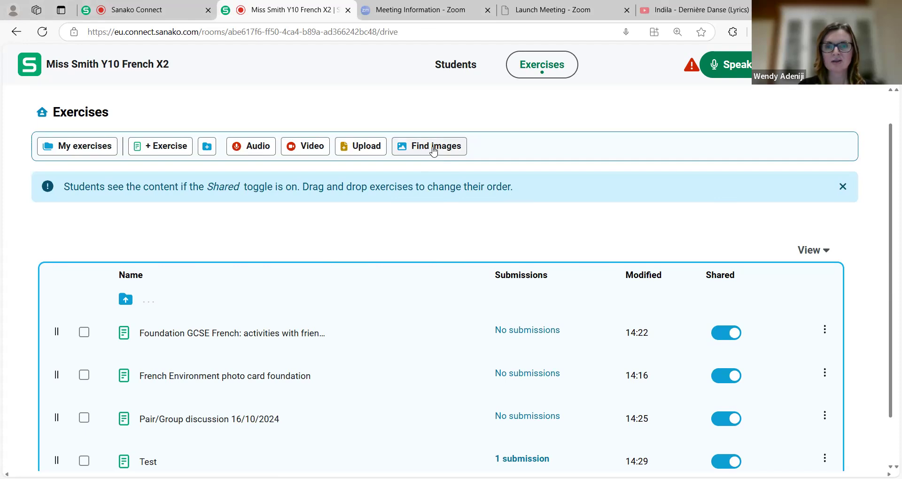
pyautogui.click(434, 149)
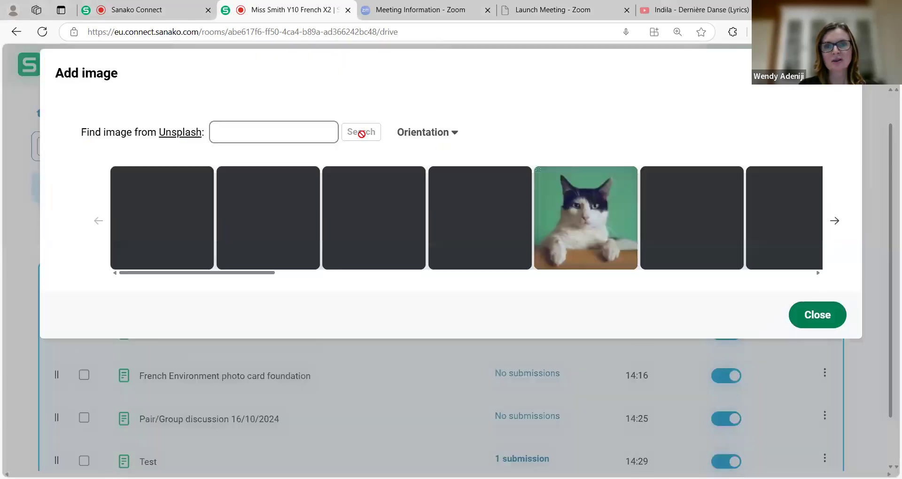
pyautogui.click(287, 136)
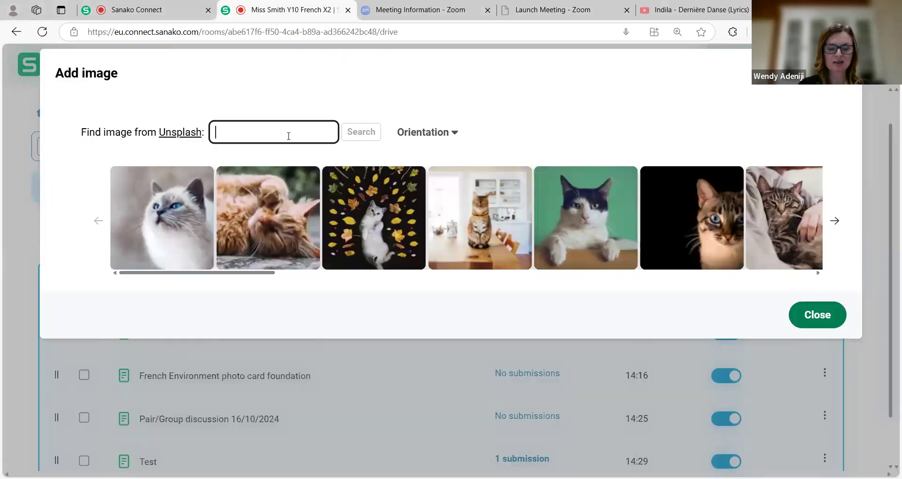
pyautogui.write('beach')
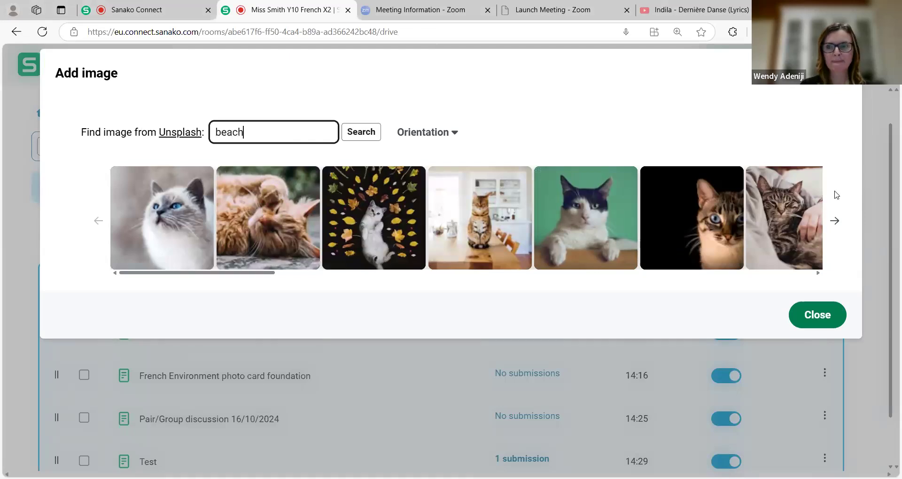
pyautogui.click(816, 314)
# - Search Unsplash for "beach" images and refine the search to "beach with people"
pyautogui.click(455, 148)
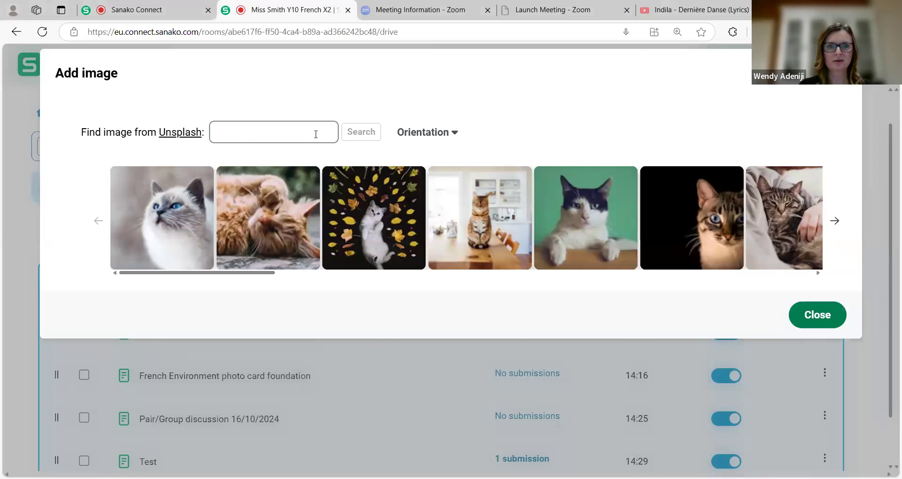
pyautogui.click(316, 134)
pyautogui.write('beach')
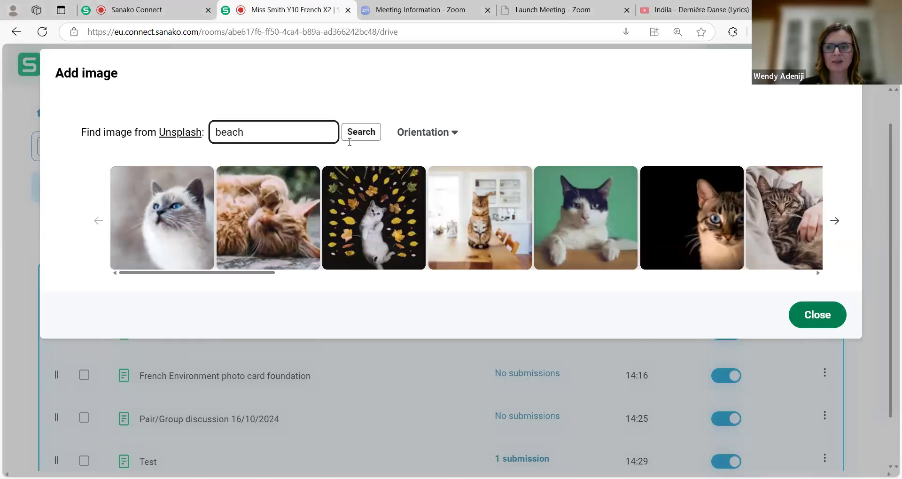
pyautogui.press('Return')
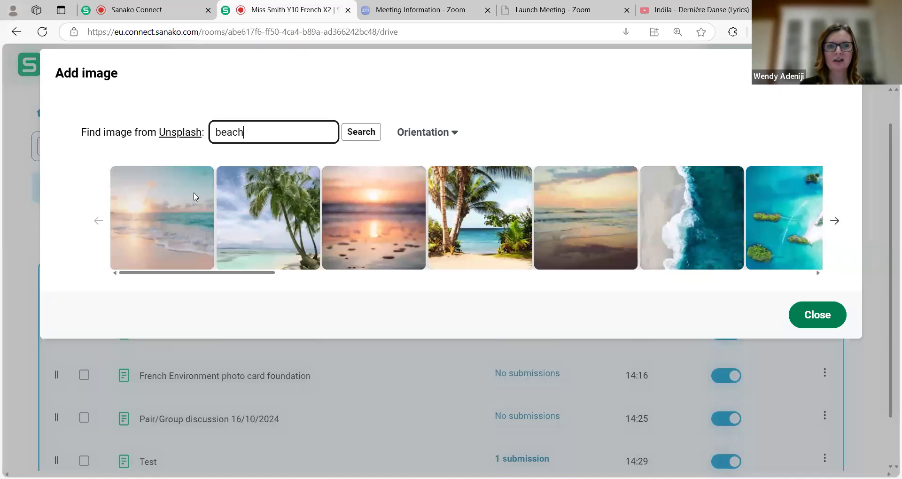
pyautogui.write('with people')
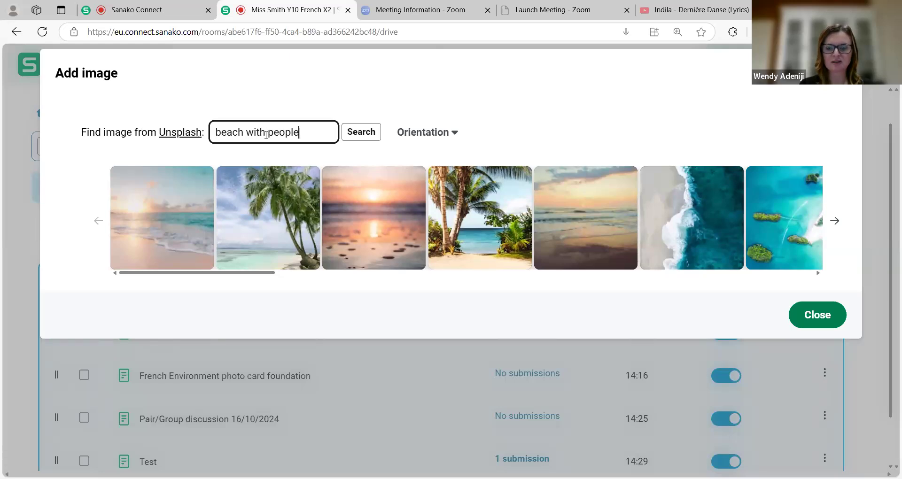
pyautogui.press('Return')
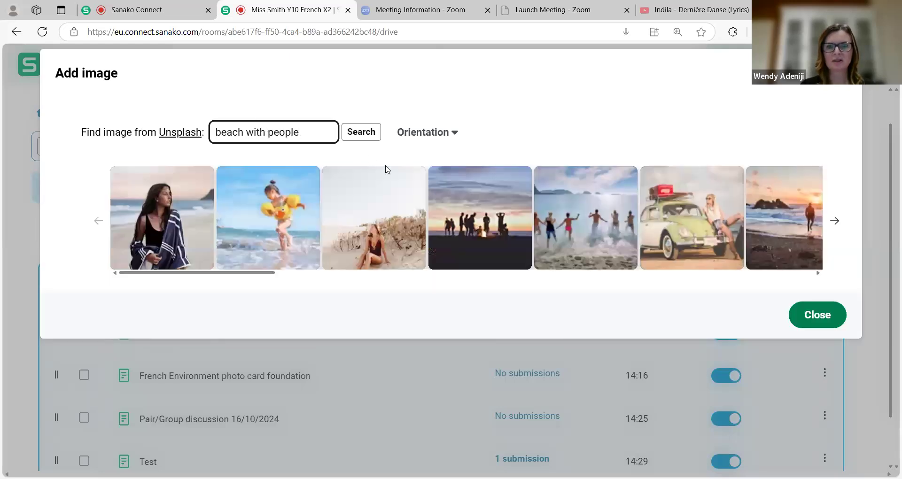
# - Add the image of the group of people playing on the beach to the session and close the image search
pyautogui.moveTo(513, 188)
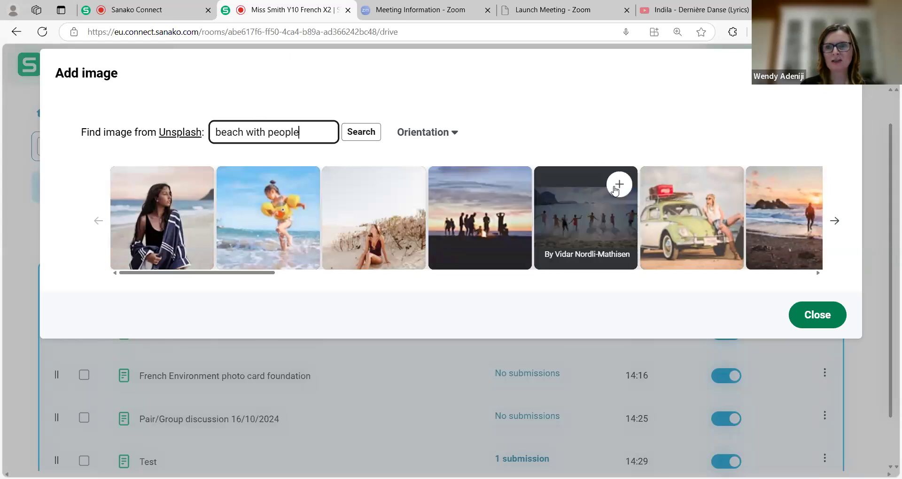
pyautogui.click(615, 190)
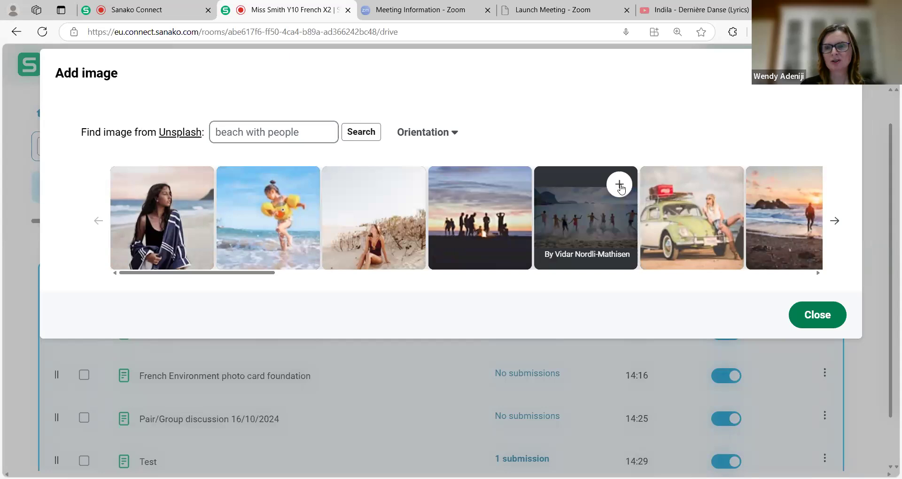
pyautogui.click(789, 312)
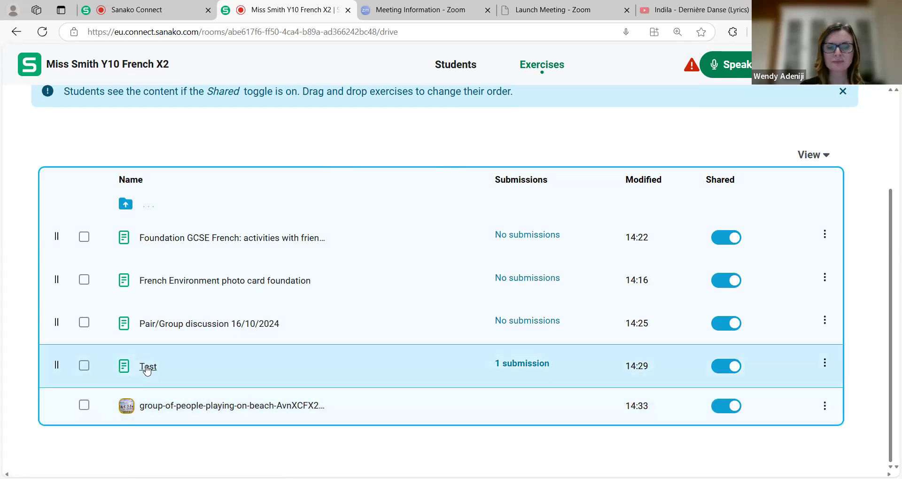
# - Open the Test exercise, look through its available content, tasks and files, and close the editor
pyautogui.click(148, 369)
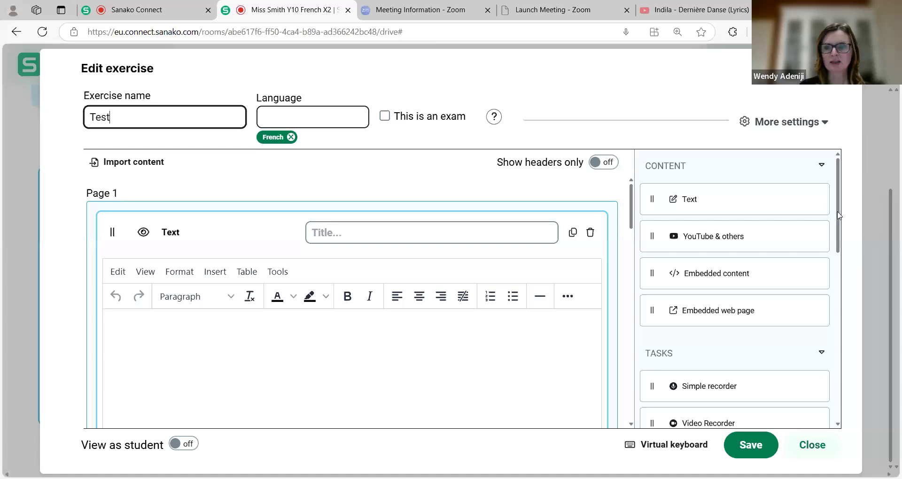
pyautogui.click(835, 384)
pyautogui.scroll(1, 835, 377)
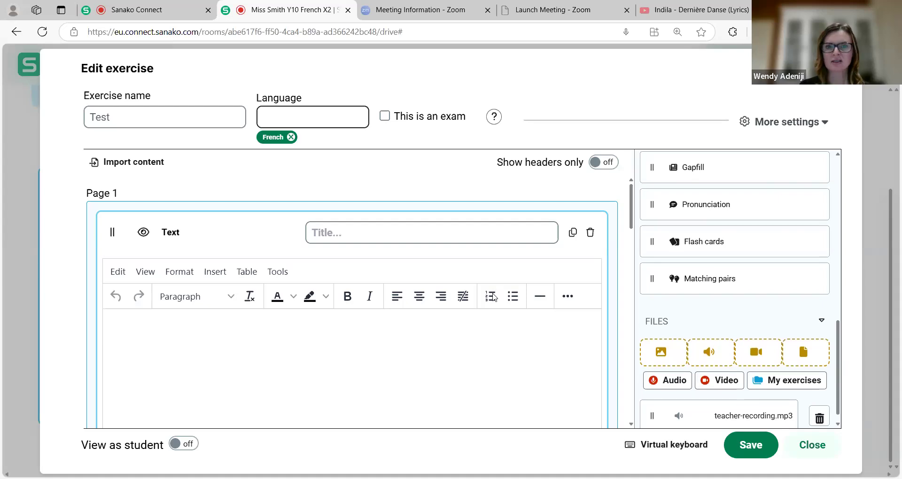
pyautogui.click(743, 261)
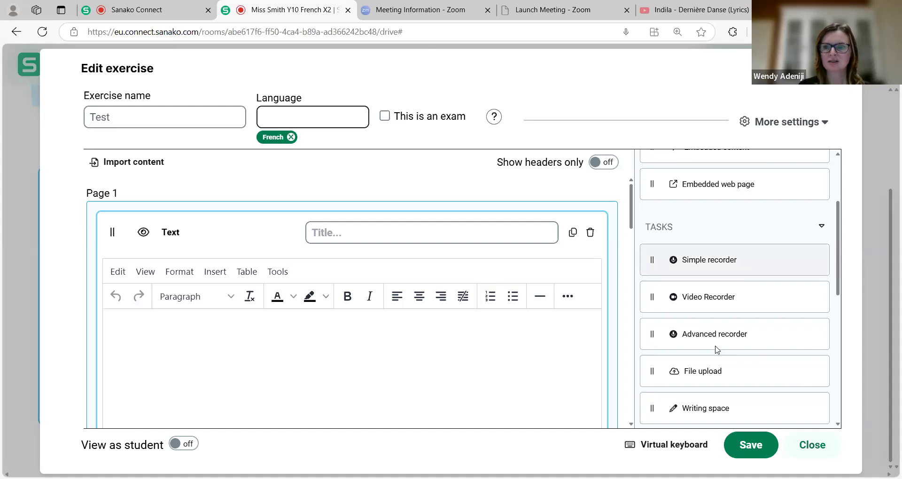
pyautogui.scroll(3, 707, 310)
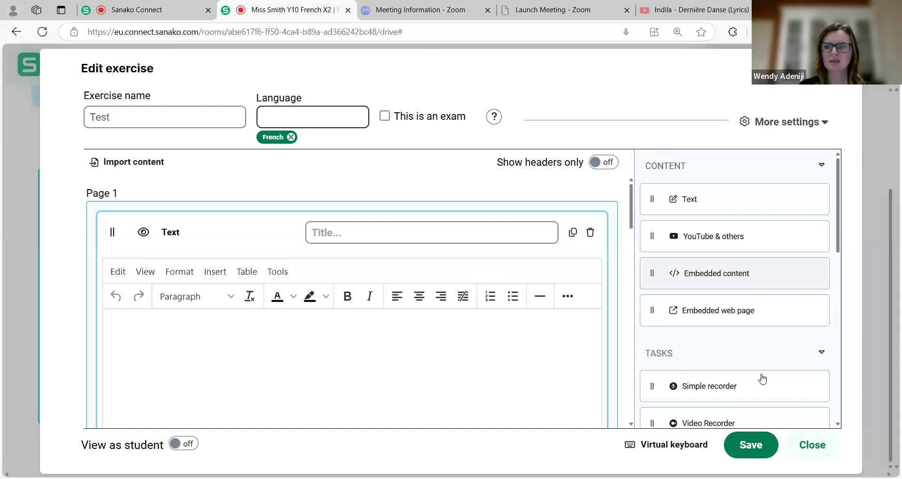
pyautogui.click(811, 445)
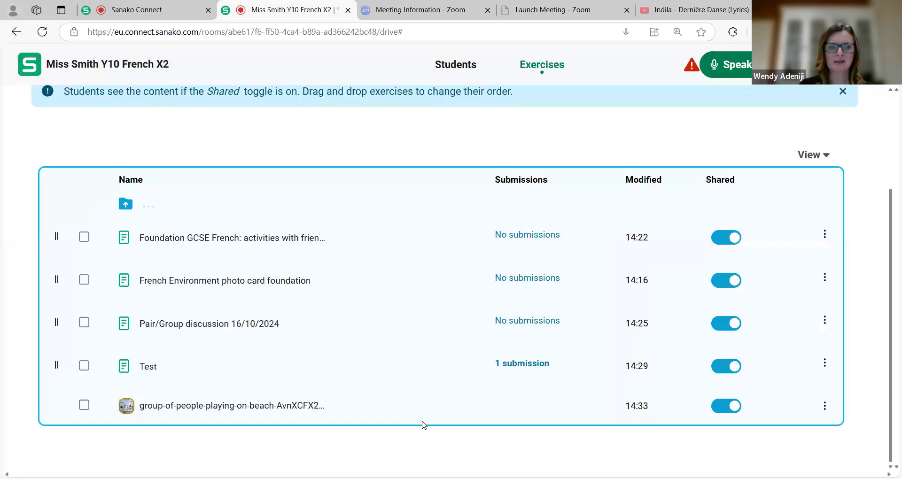
pyautogui.click(85, 406)
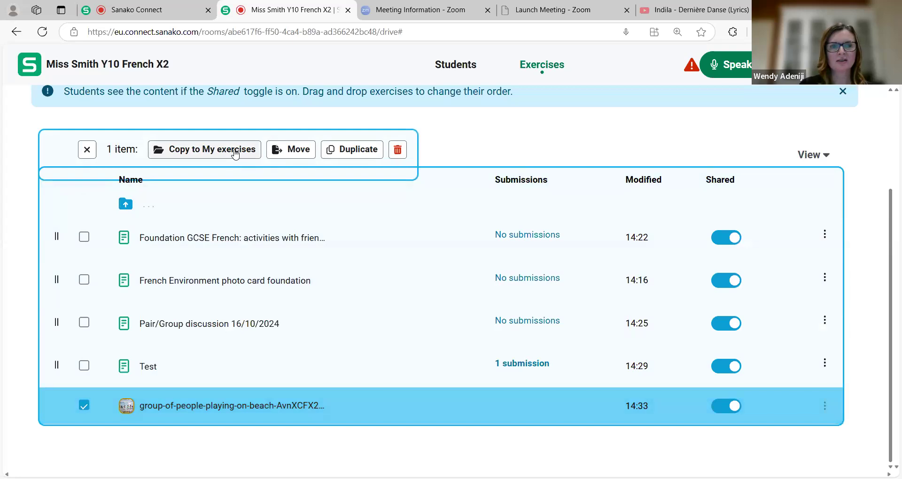
pyautogui.click(290, 151)
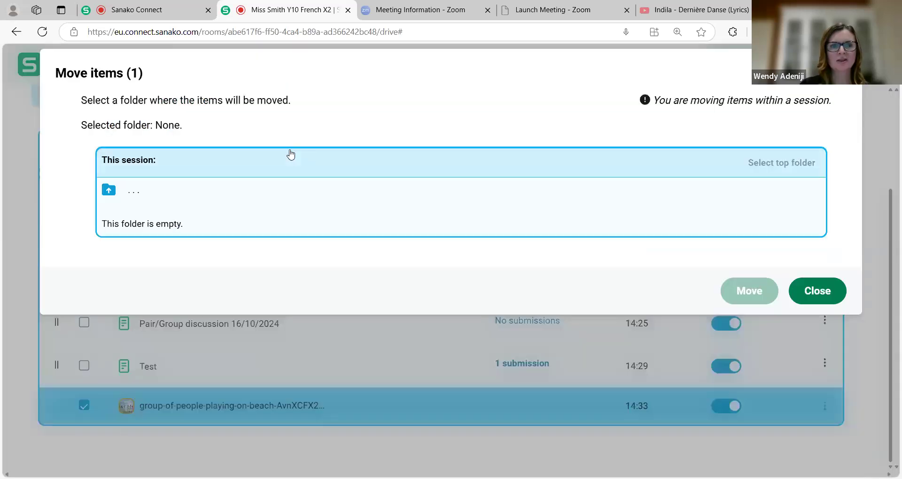
pyautogui.click(801, 288)
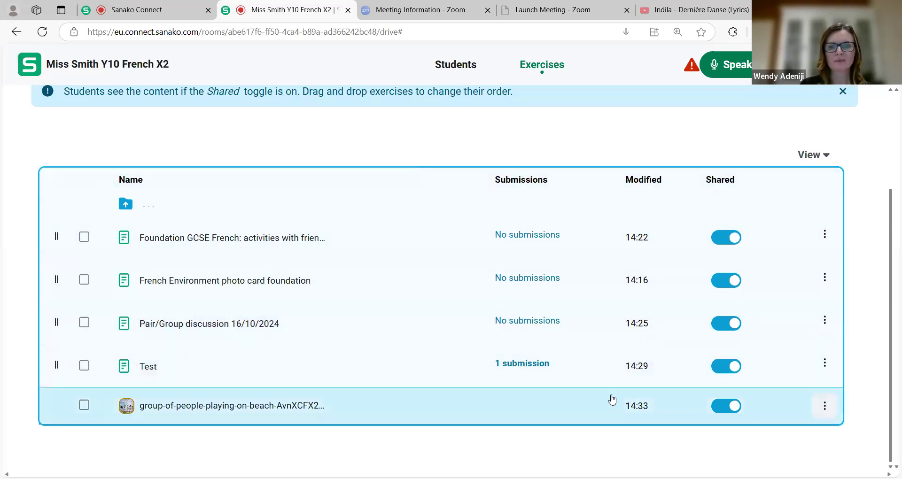
# - Copy the group-of-people-playing-on-beach image to the My exercises top folder
pyautogui.click(86, 407)
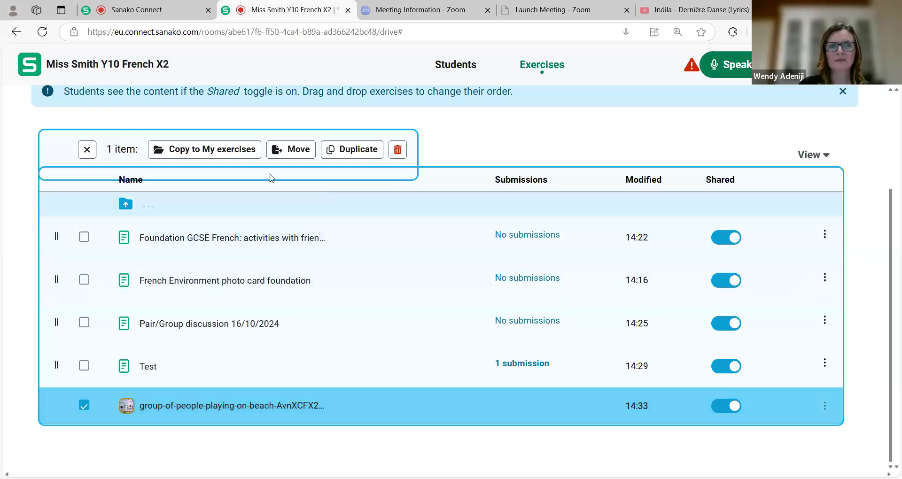
pyautogui.click(222, 154)
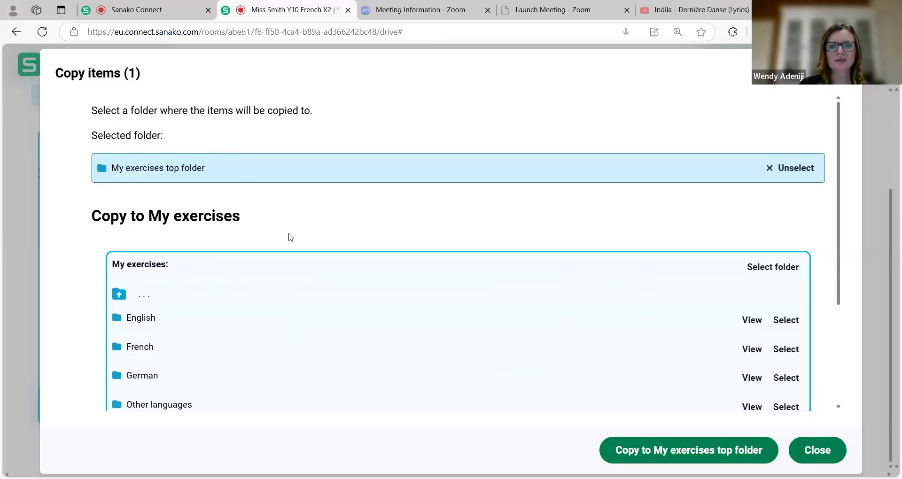
pyautogui.scroll(-3, 420, 330)
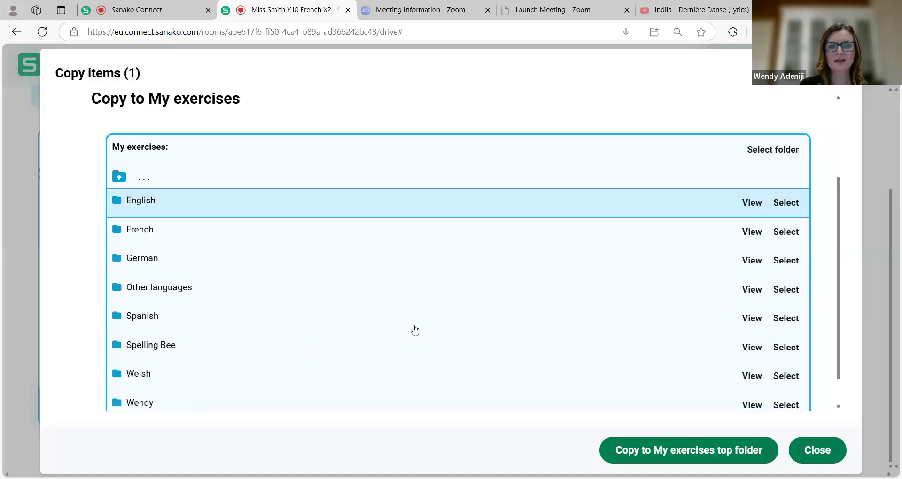
pyautogui.scroll(3, 411, 333)
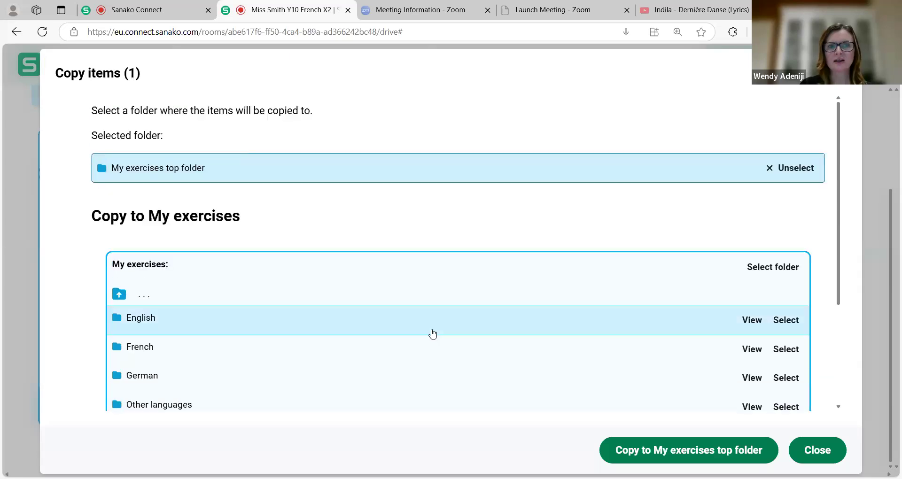
pyautogui.click(635, 445)
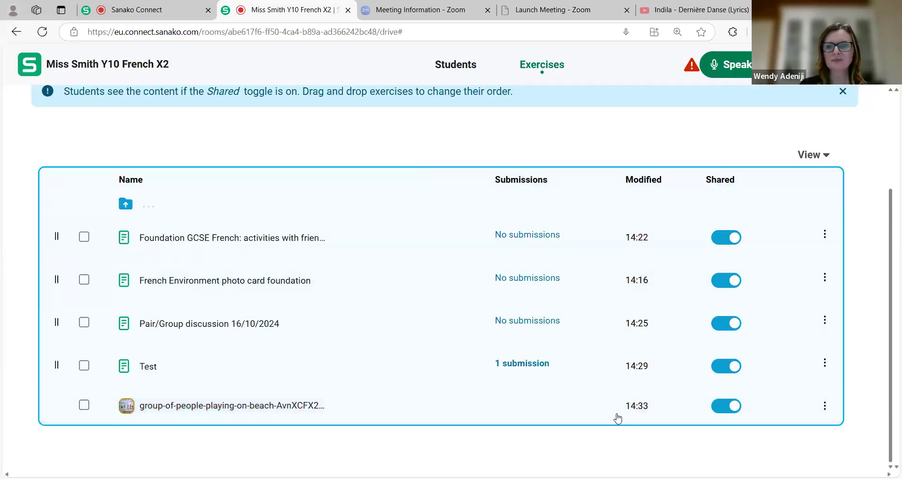